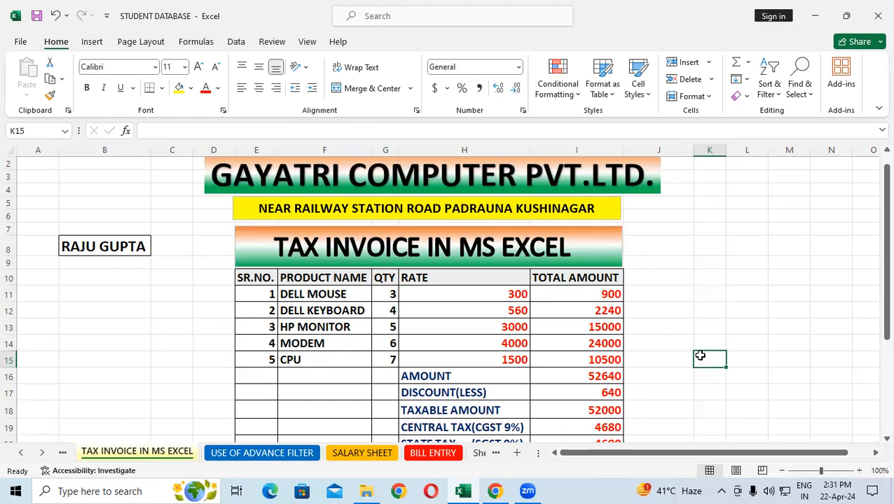
Review the customer name beside the tax invoice and the five entries in its product name column.
{"action": "left_click", "coordinate": [794, 284]}
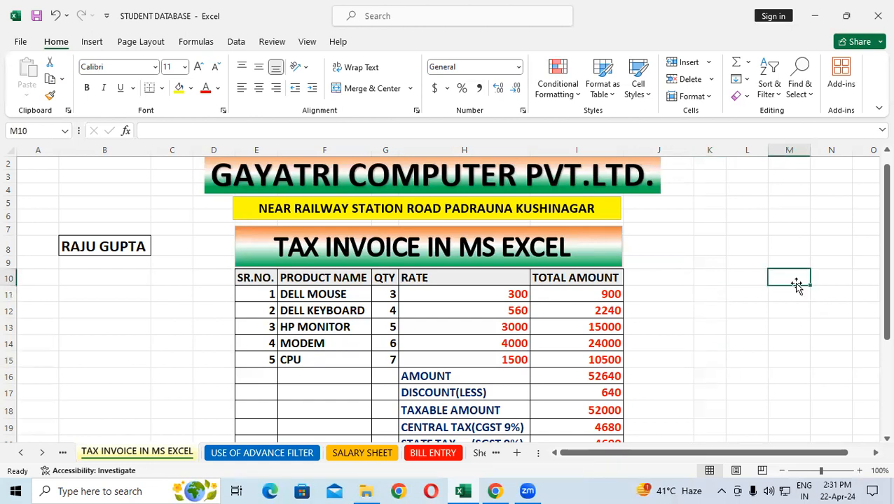
{"action": "left_click", "coordinate": [130, 242]}
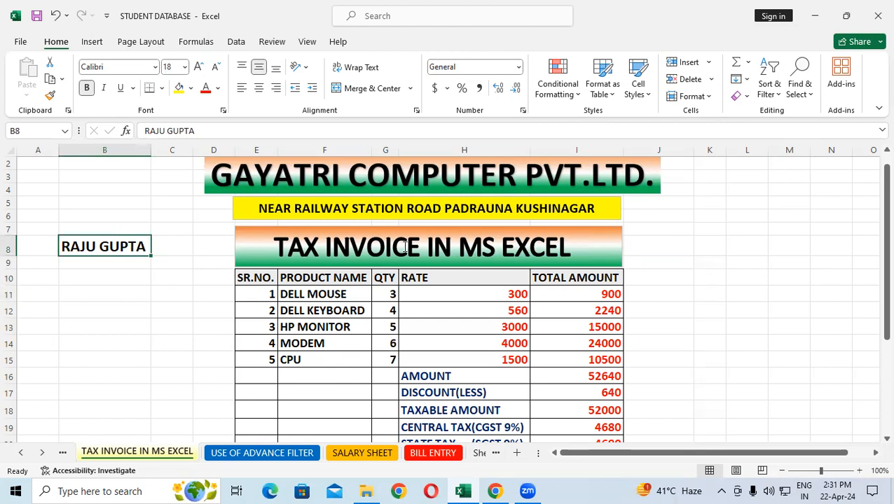
{"action": "left_click", "coordinate": [685, 265]}
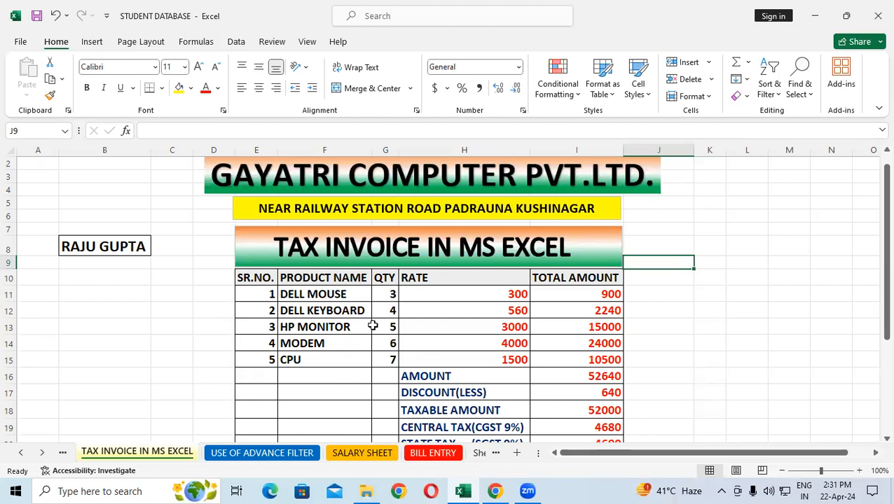
{"action": "left_click_drag", "start_coordinate": [342, 293], "coordinate": [339, 357]}
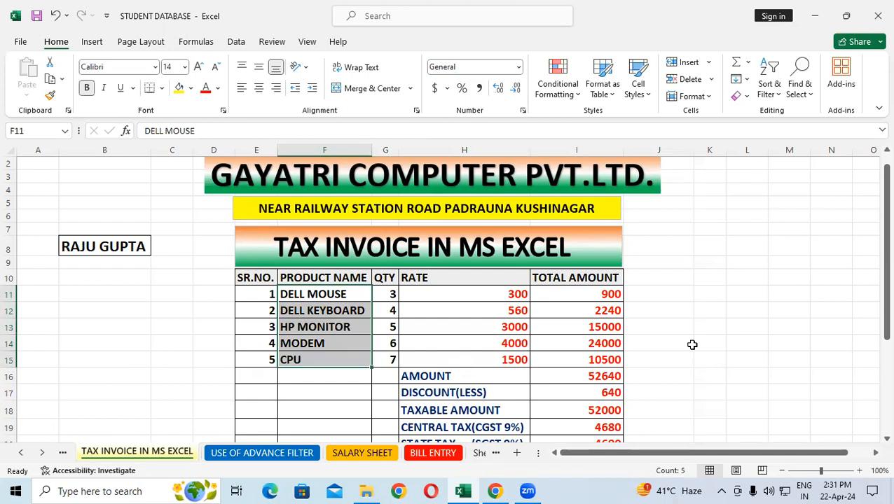
{"action": "left_click", "coordinate": [692, 345]}
Examine the quantity and rate of each invoice product, row by row from DELL MOUSE to CPU.
{"action": "left_click", "coordinate": [388, 293]}
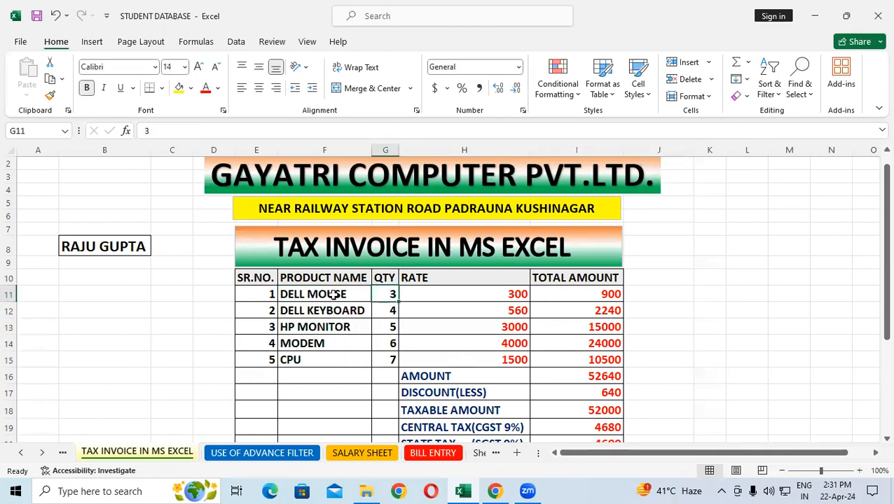
{"action": "left_click", "coordinate": [334, 294]}
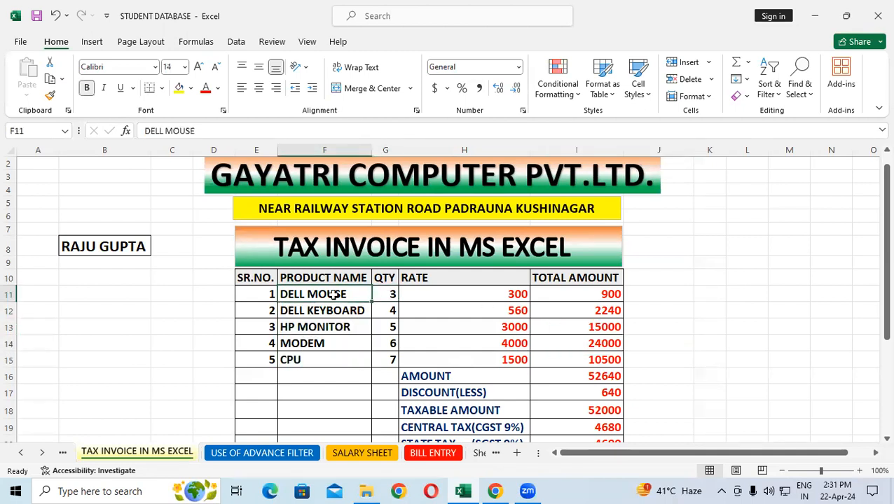
{"action": "left_click", "coordinate": [391, 295]}
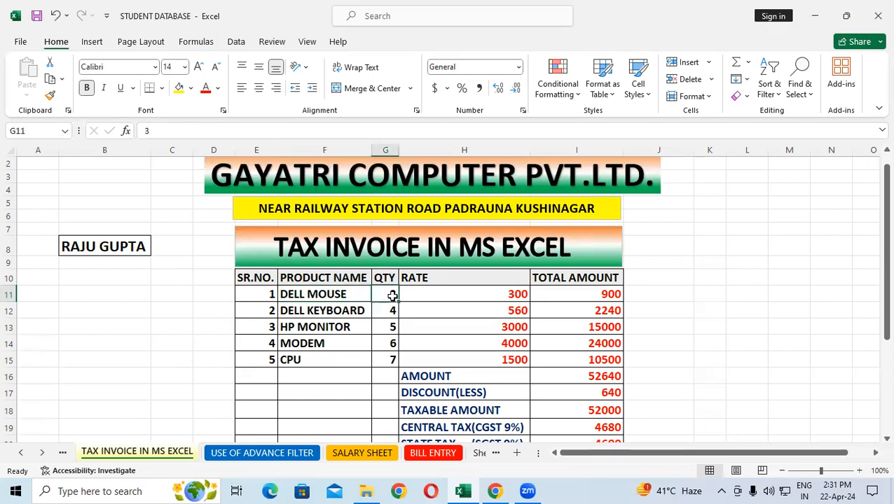
{"action": "left_click", "coordinate": [497, 293]}
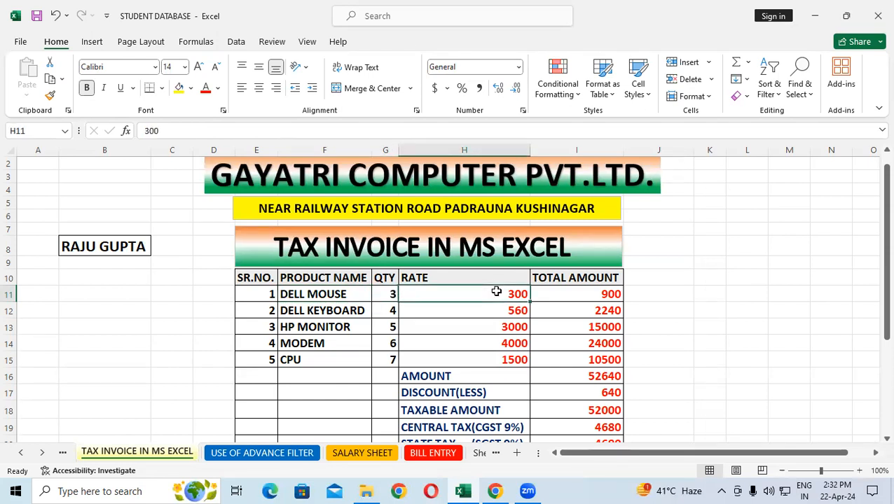
{"action": "left_click", "coordinate": [340, 313]}
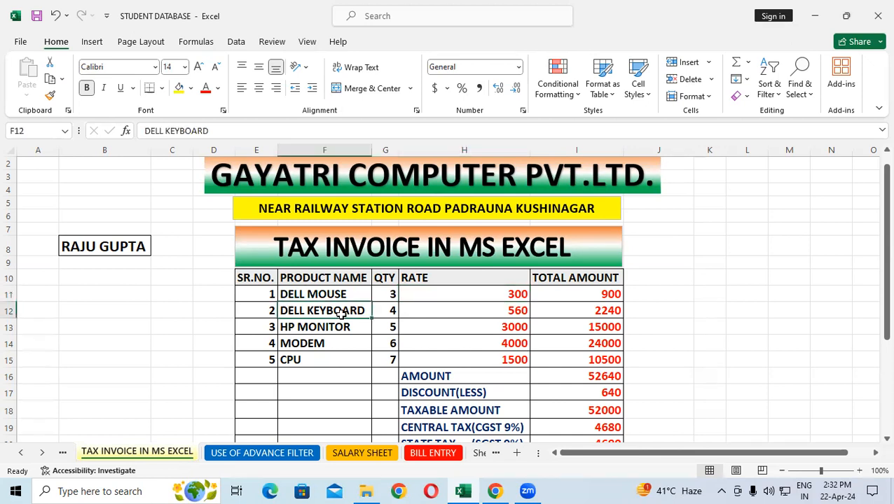
{"action": "left_click", "coordinate": [386, 310]}
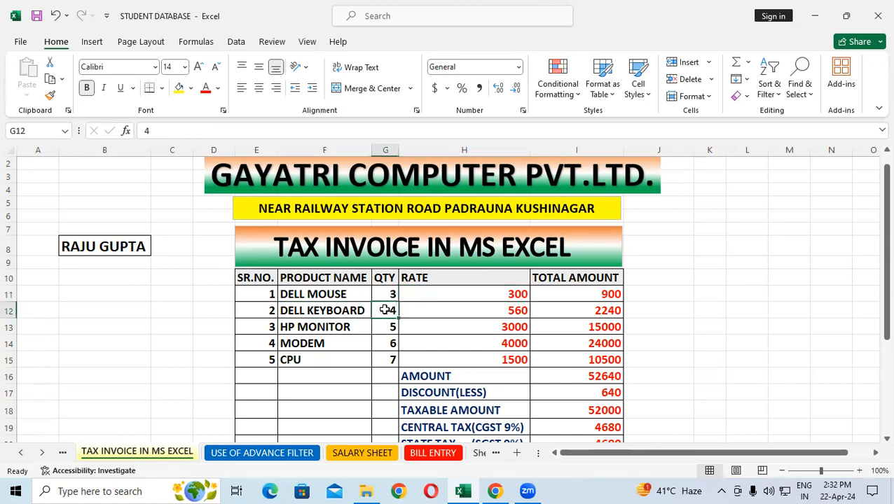
{"action": "left_click", "coordinate": [478, 314]}
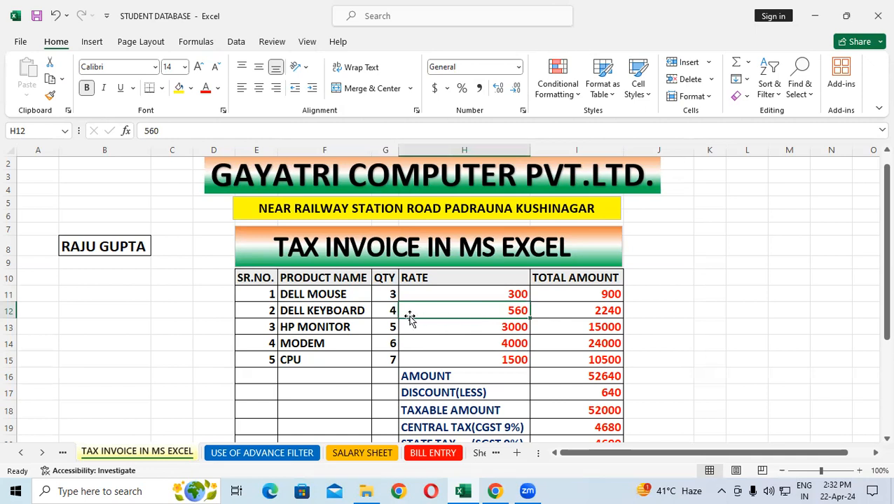
{"action": "left_click", "coordinate": [343, 326]}
{"action": "left_click", "coordinate": [384, 325]}
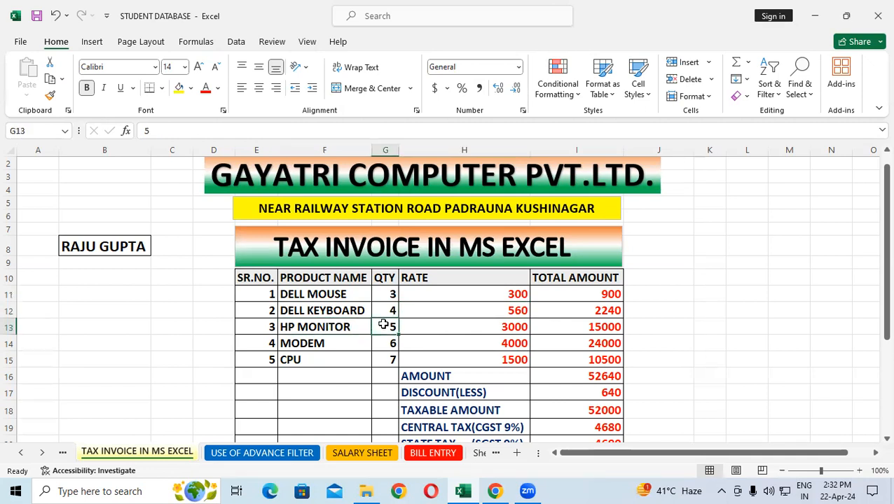
{"action": "left_click", "coordinate": [497, 326]}
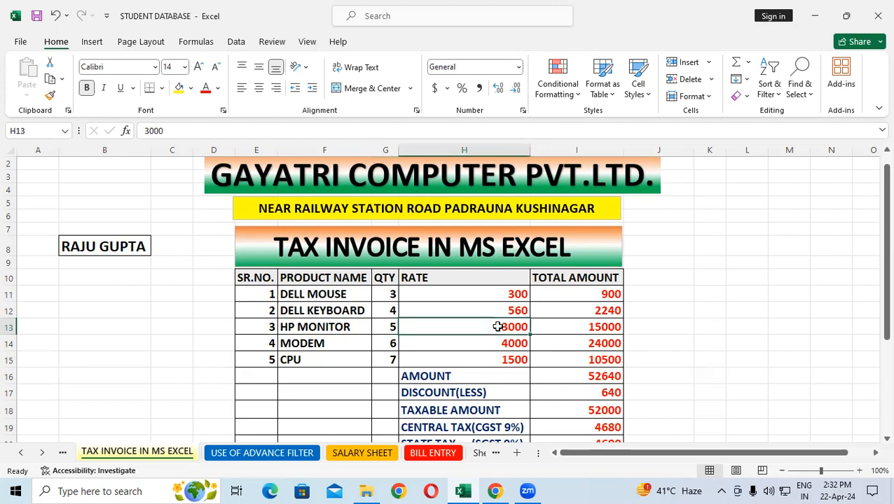
{"action": "left_click", "coordinate": [301, 340]}
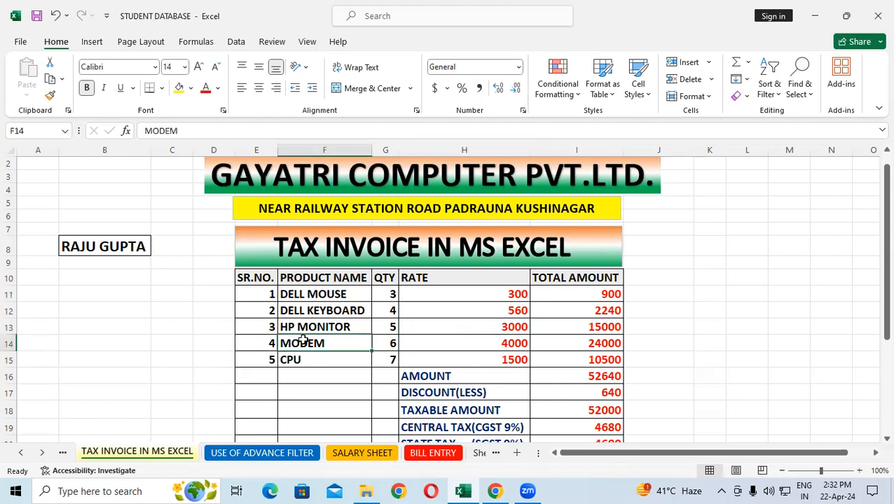
{"action": "left_click", "coordinate": [395, 342]}
{"action": "left_click", "coordinate": [484, 345]}
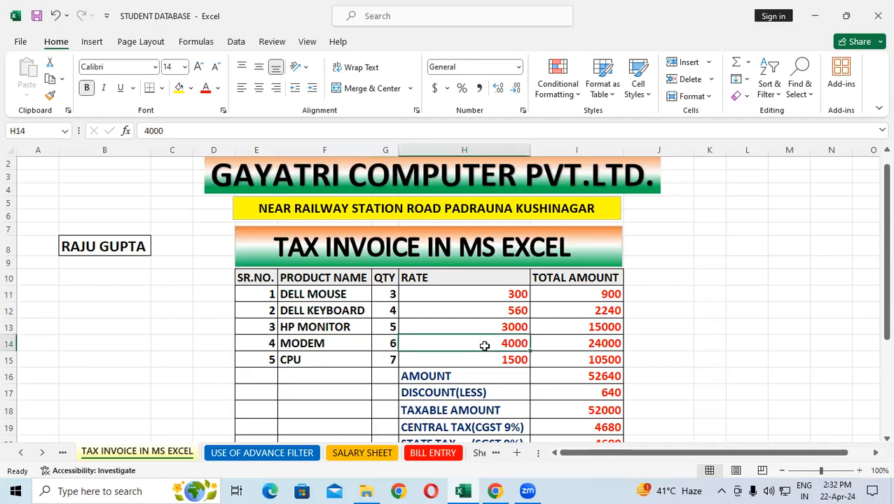
{"action": "left_click", "coordinate": [317, 357]}
{"action": "left_click", "coordinate": [380, 356]}
{"action": "left_click", "coordinate": [499, 359]}
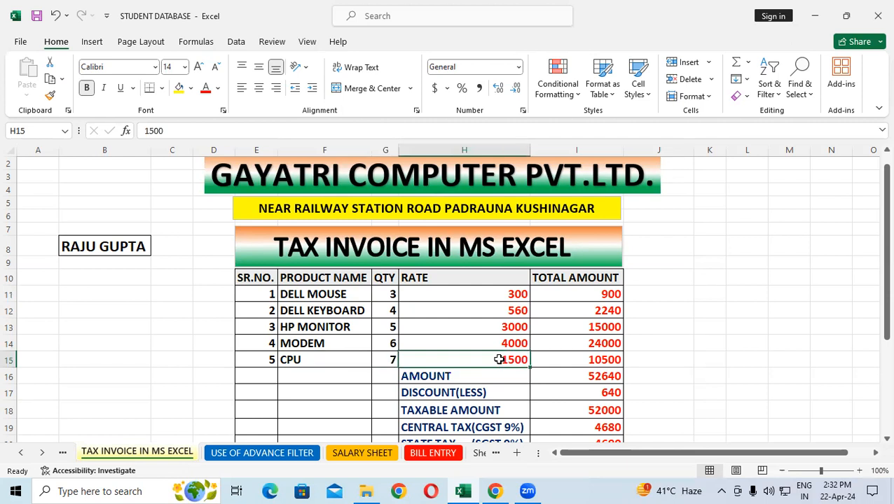
Clear the TOTAL AMOUNT column from the DELL MOUSE row through the TOTAL INVOICE VALUE row, cells I11 to I21.
{"action": "scroll", "coordinate": [729, 353], "scroll_direction": "down", "scroll_amount": 1}
{"action": "left_click_drag", "start_coordinate": [589, 255], "coordinate": [611, 420]}
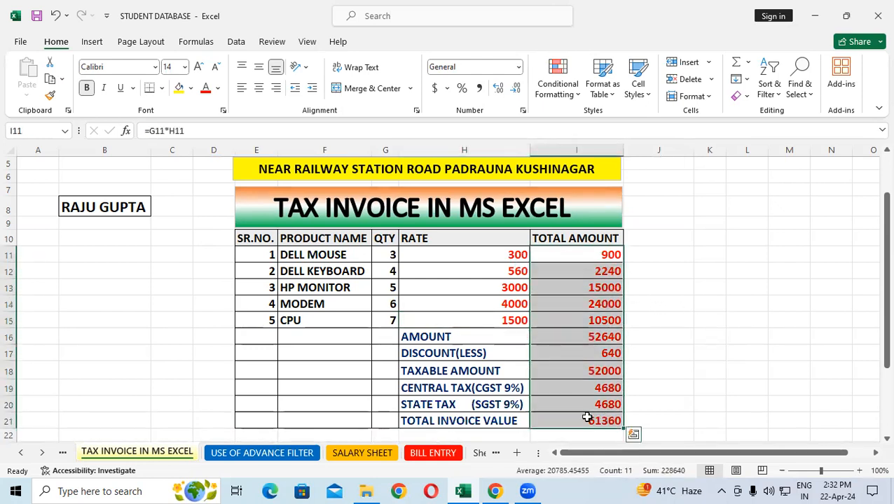
{"action": "key", "text": "Delete"}
{"action": "left_click", "coordinate": [688, 356]}
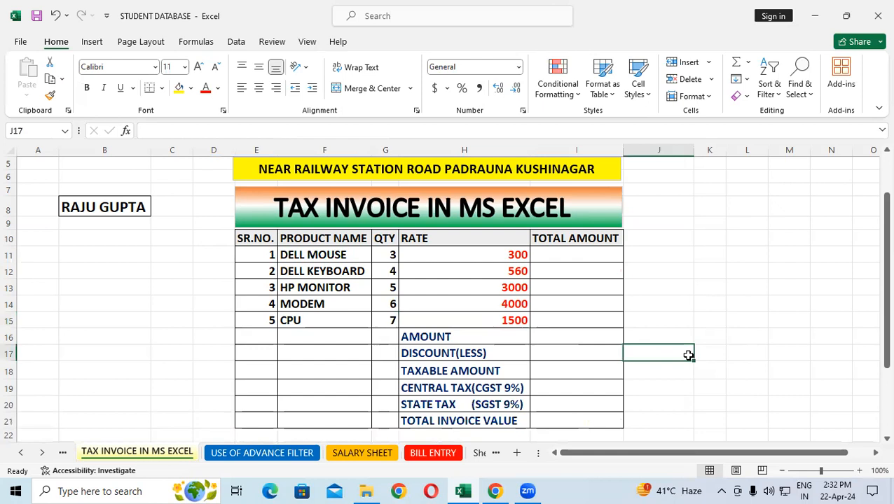
Calculate the DELL MOUSE total amount in cell I11 by multiplying quantity by rate with the formula =G11*H11.
{"action": "left_click", "coordinate": [390, 255]}
{"action": "left_click", "coordinate": [482, 254]}
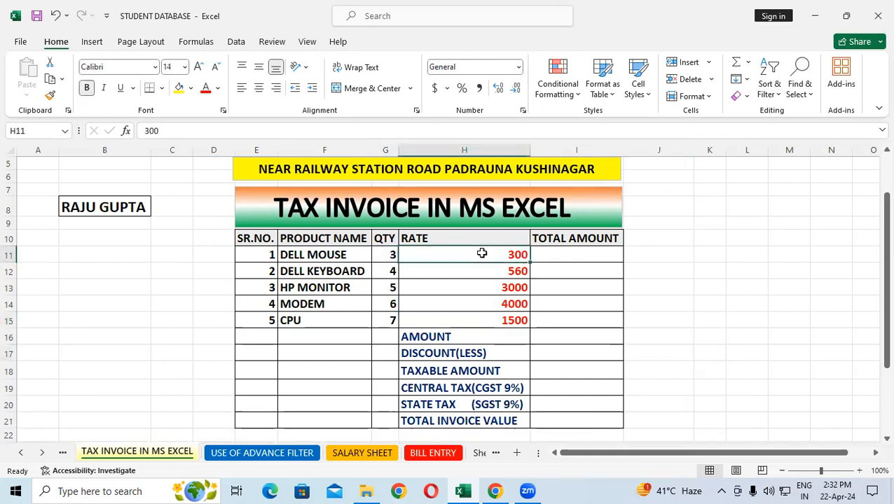
{"action": "left_click", "coordinate": [387, 257]}
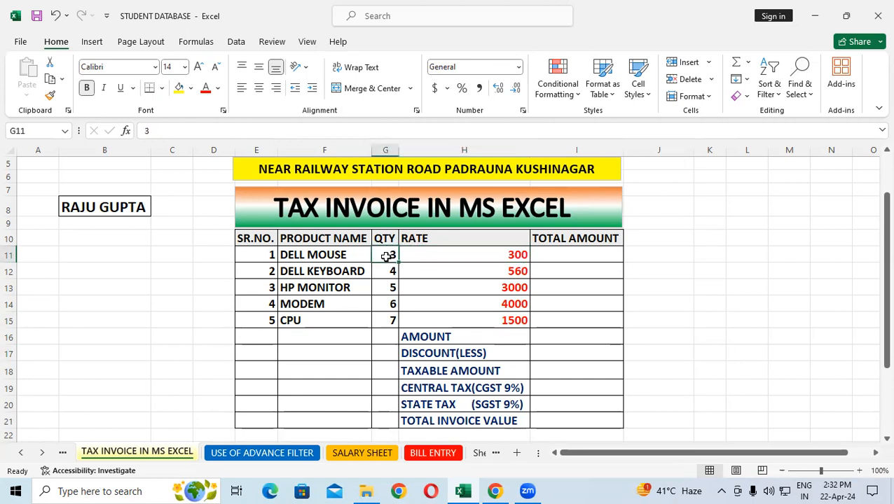
{"action": "left_click", "coordinate": [437, 256]}
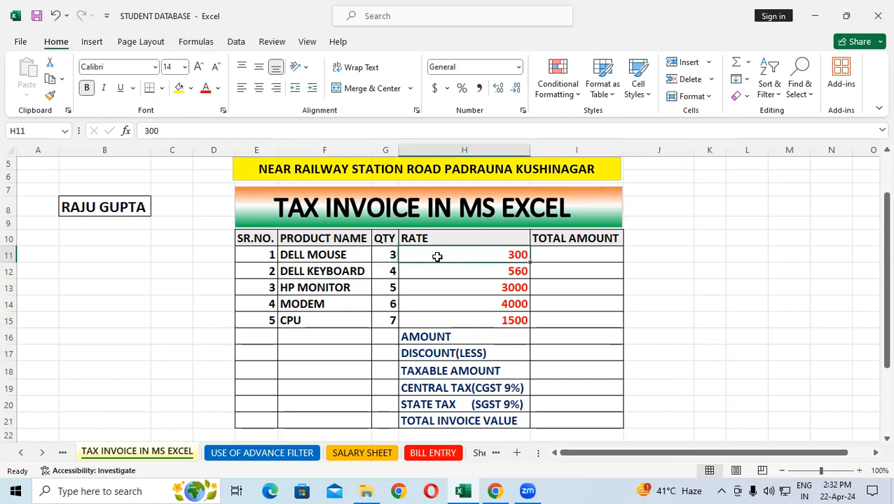
{"action": "left_click", "coordinate": [545, 243]}
{"action": "left_click", "coordinate": [551, 254]}
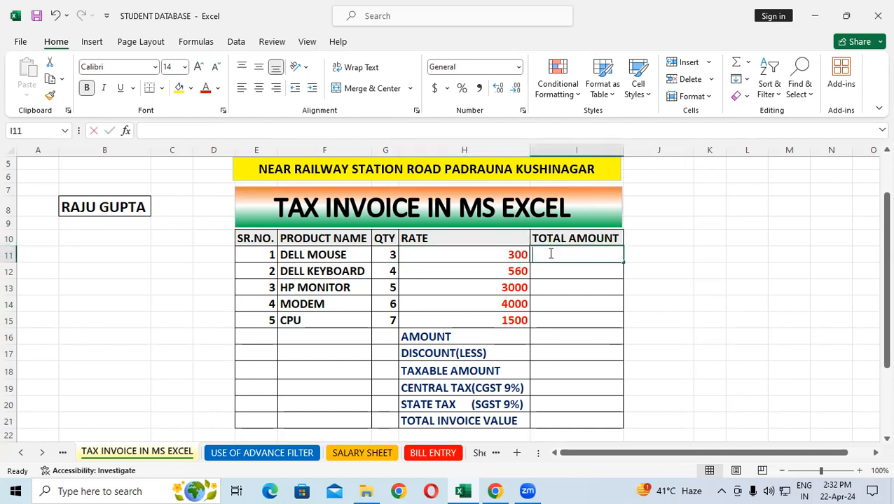
{"action": "type", "text": "="}
{"action": "left_click", "coordinate": [390, 252]}
{"action": "type", "text": "*"}
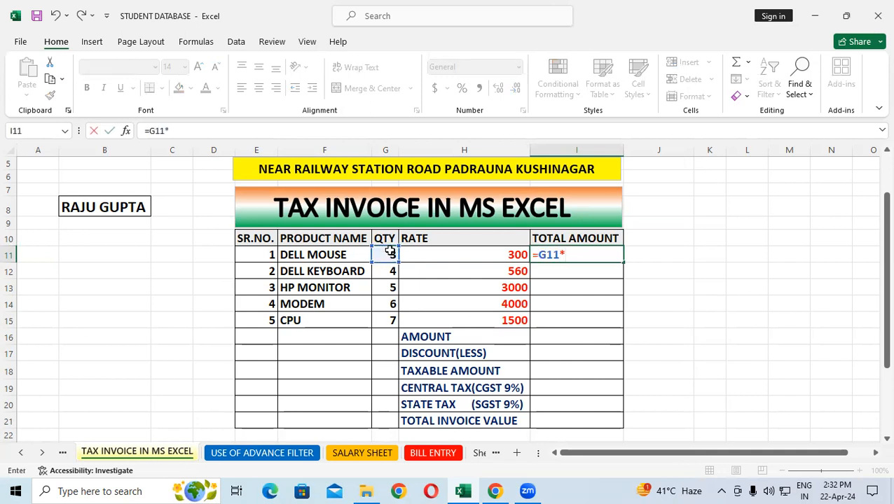
{"action": "left_click", "coordinate": [480, 254]}
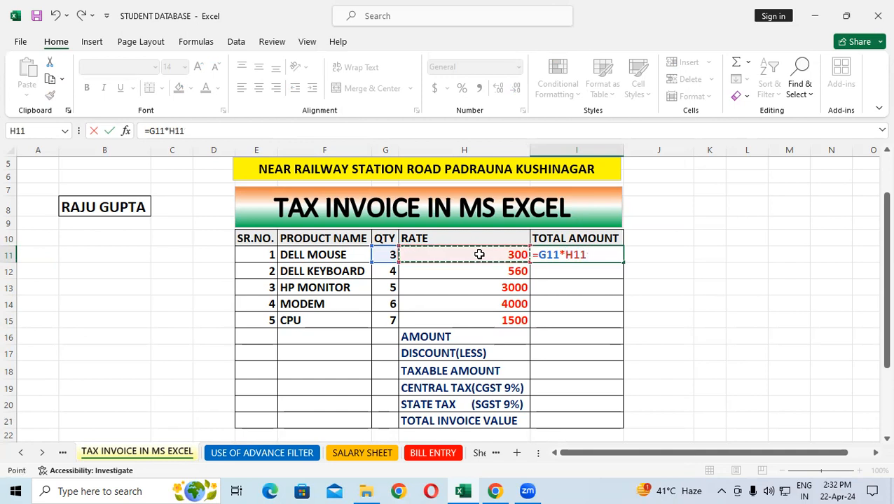
{"action": "key", "text": "Return"}
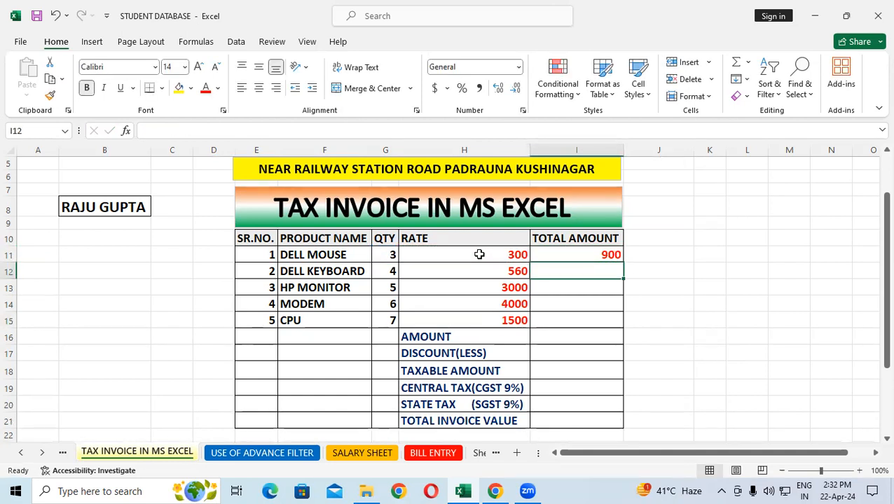
Fill the DELL MOUSE total amount formula down through the CPU row, cells I12 to I15.
{"action": "left_click", "coordinate": [387, 255]}
{"action": "left_click", "coordinate": [449, 249]}
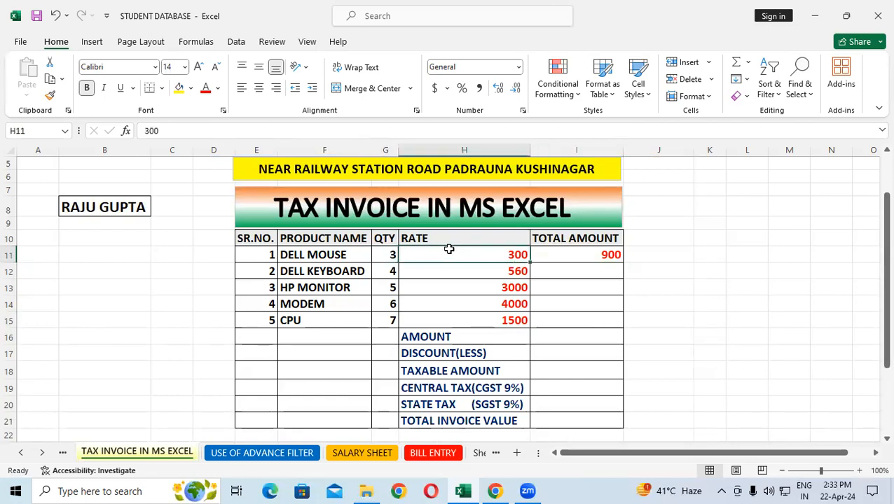
{"action": "left_click", "coordinate": [392, 253]}
{"action": "left_click", "coordinate": [582, 250]}
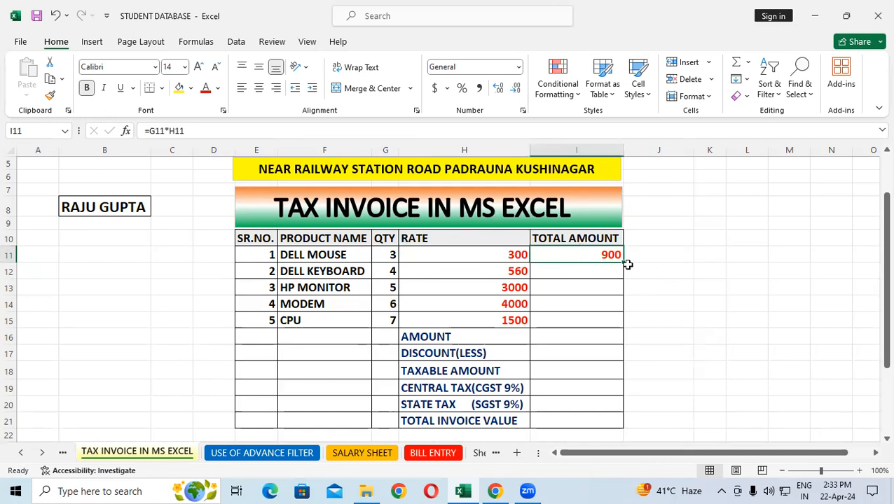
{"action": "left_click_drag", "start_coordinate": [626, 264], "coordinate": [625, 328]}
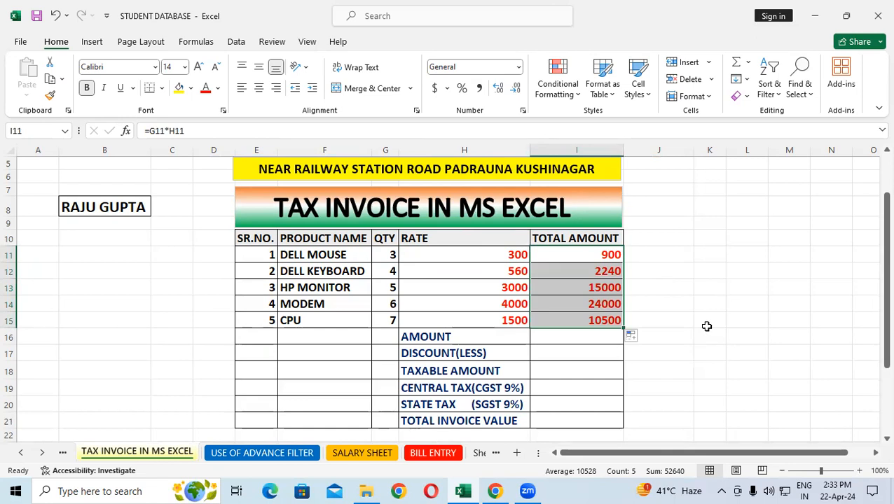
{"action": "left_click", "coordinate": [707, 326]}
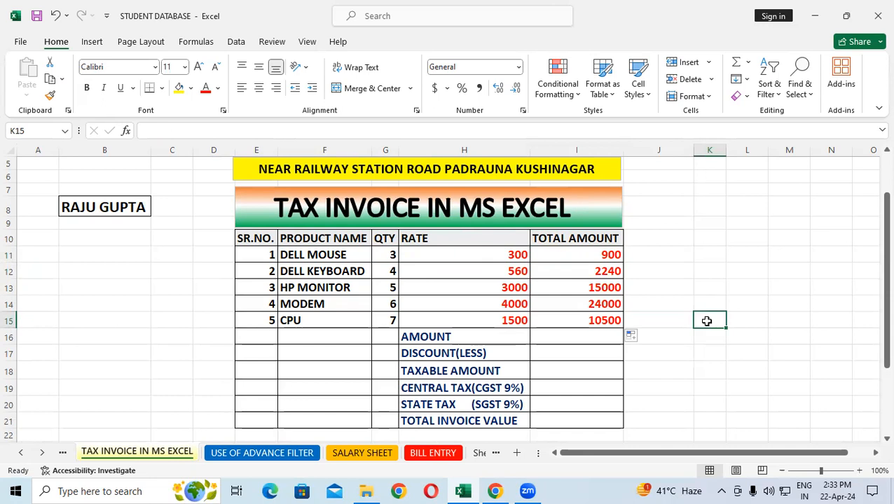
{"action": "left_click", "coordinate": [697, 349]}
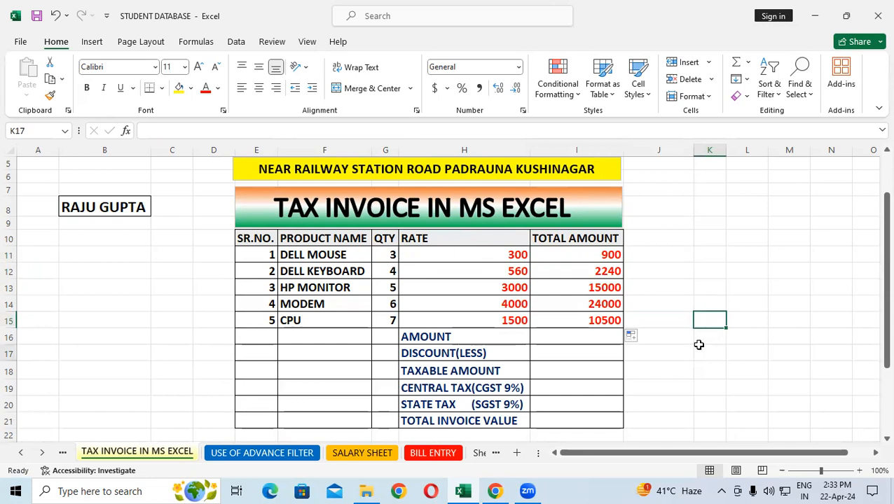
{"action": "left_click", "coordinate": [599, 339]}
{"action": "left_click", "coordinate": [744, 323]}
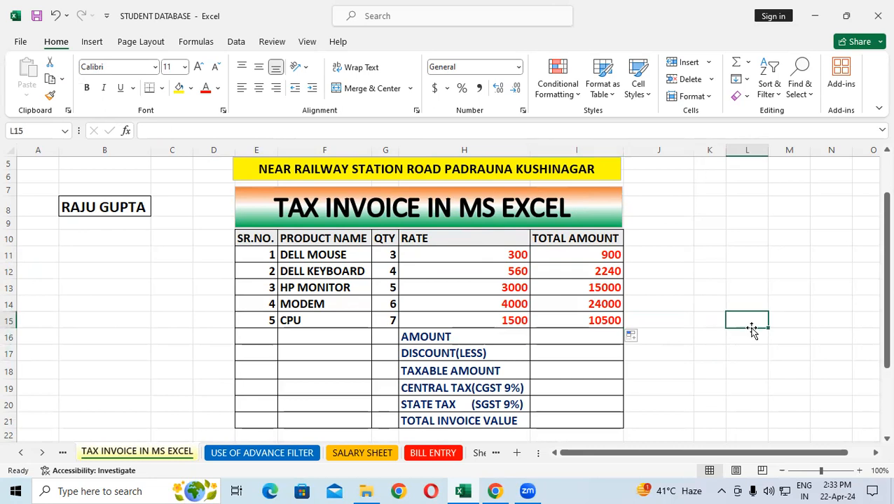
{"action": "left_click", "coordinate": [121, 205]}
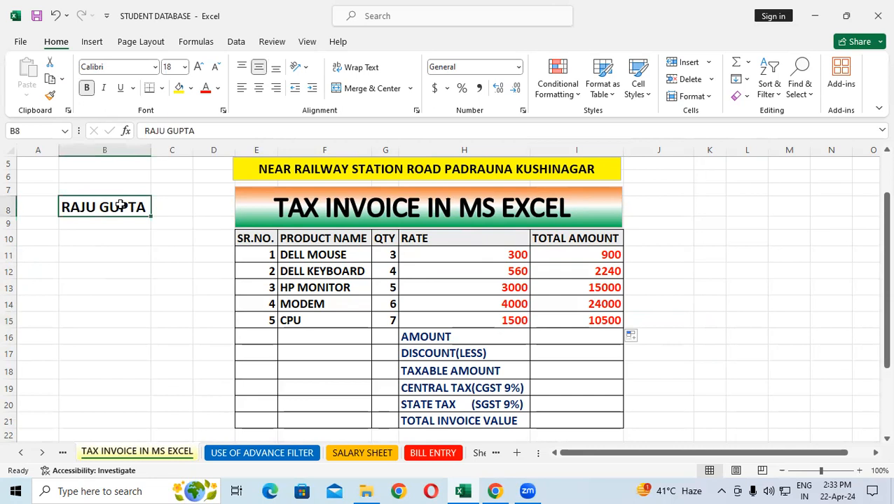
Calculate the AMOUNT in cell I16 by summing the five product totals with the formula =SUM(I11:I15).
{"action": "left_click", "coordinate": [562, 339]}
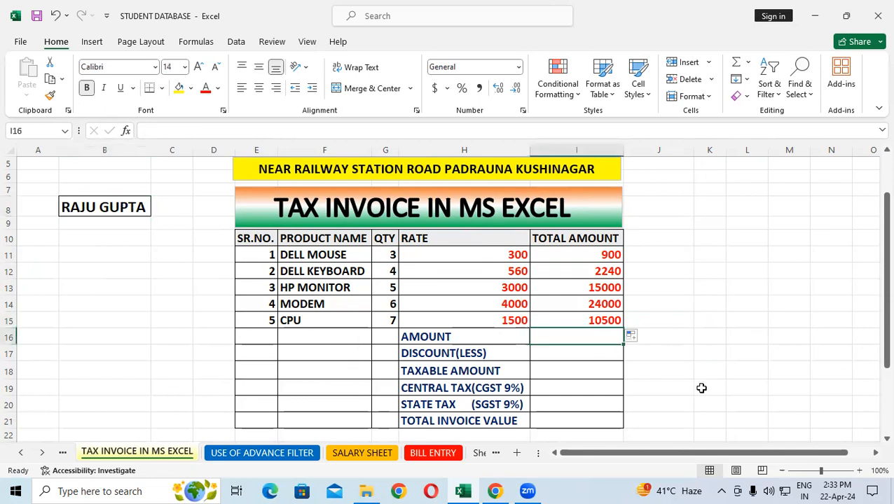
{"action": "type", "text": "="}
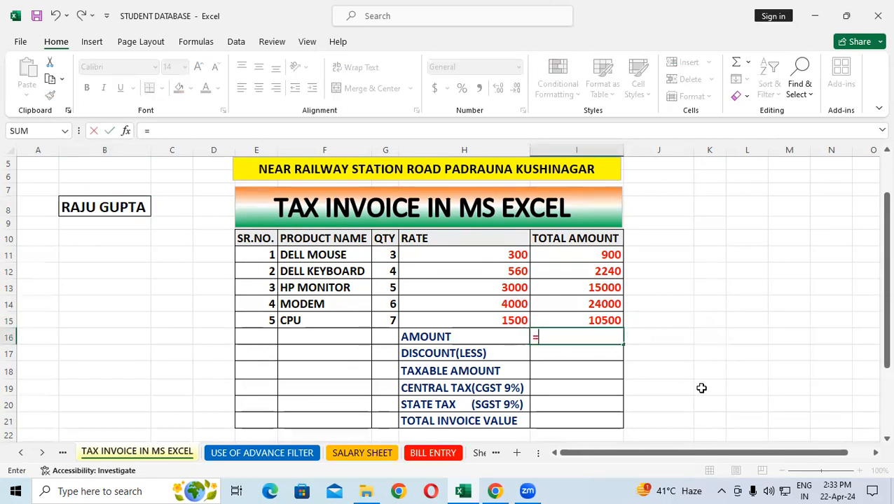
{"action": "type", "text": "sum"}
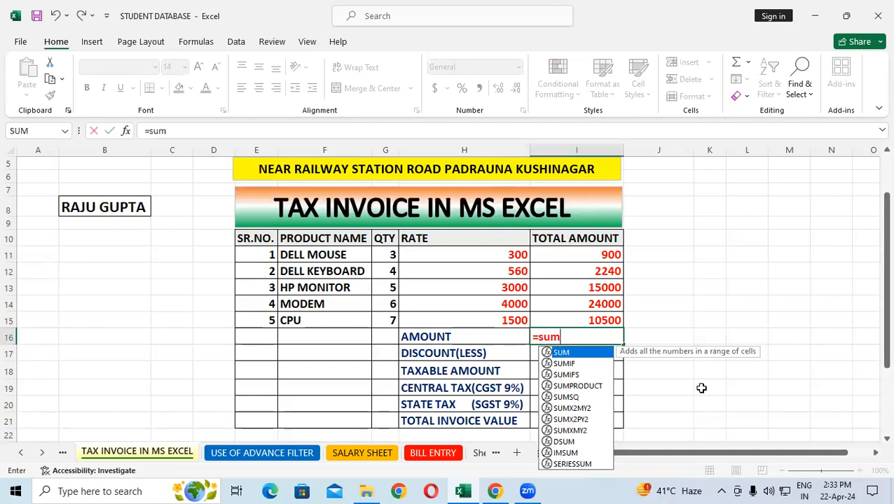
{"action": "type", "text": "("}
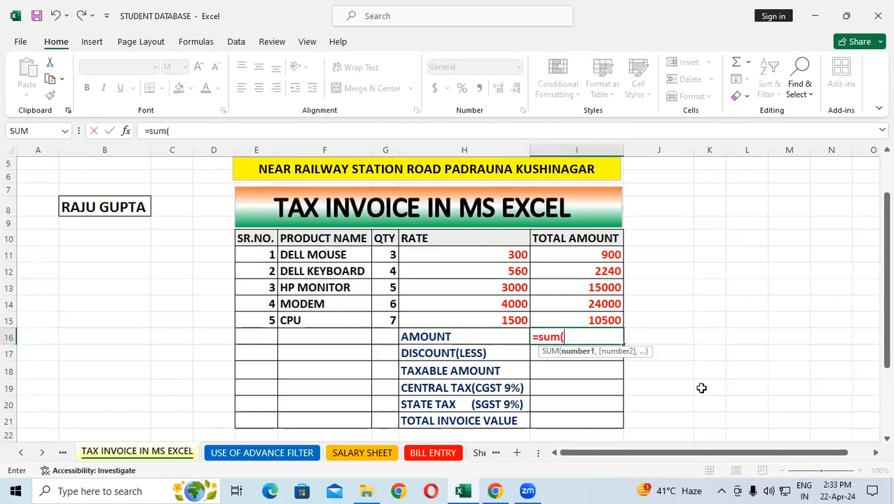
{"action": "left_click", "coordinate": [596, 256]}
{"action": "left_click_drag", "start_coordinate": [596, 257], "coordinate": [598, 320]}
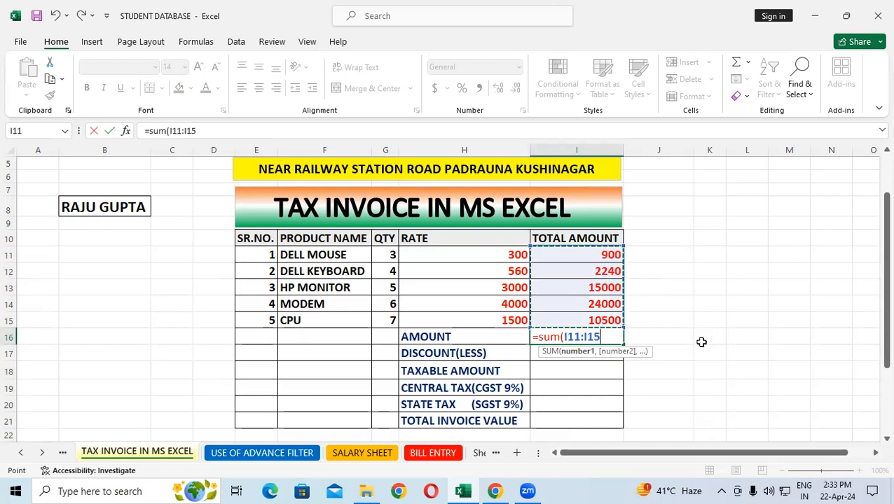
{"action": "type", "text": ")"}
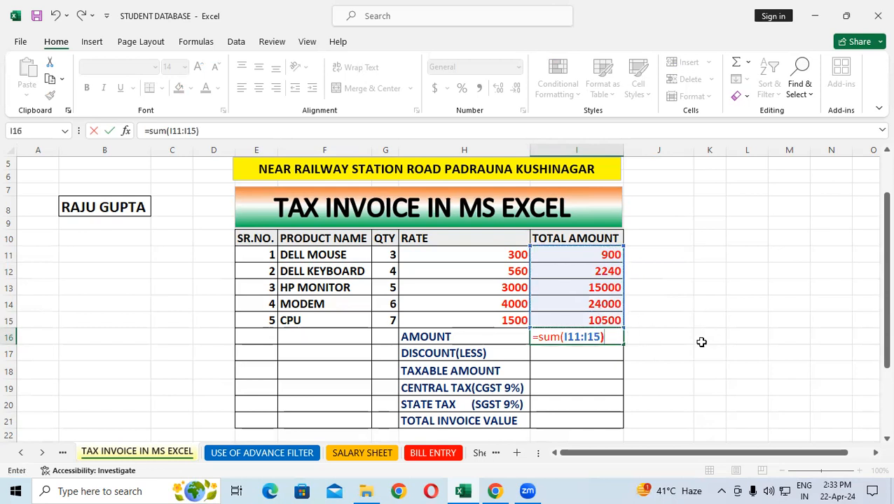
{"action": "key", "text": "Return"}
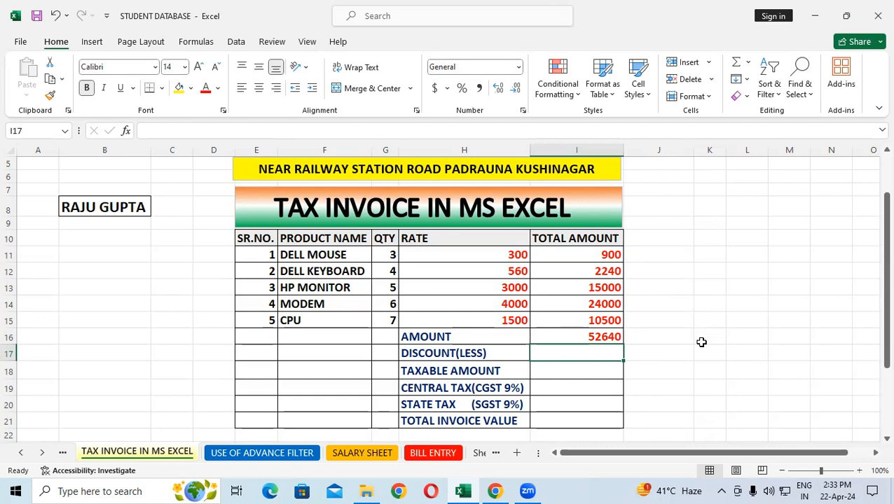
{"action": "left_click", "coordinate": [701, 342]}
{"action": "left_click", "coordinate": [585, 335]}
{"action": "left_click", "coordinate": [696, 334]}
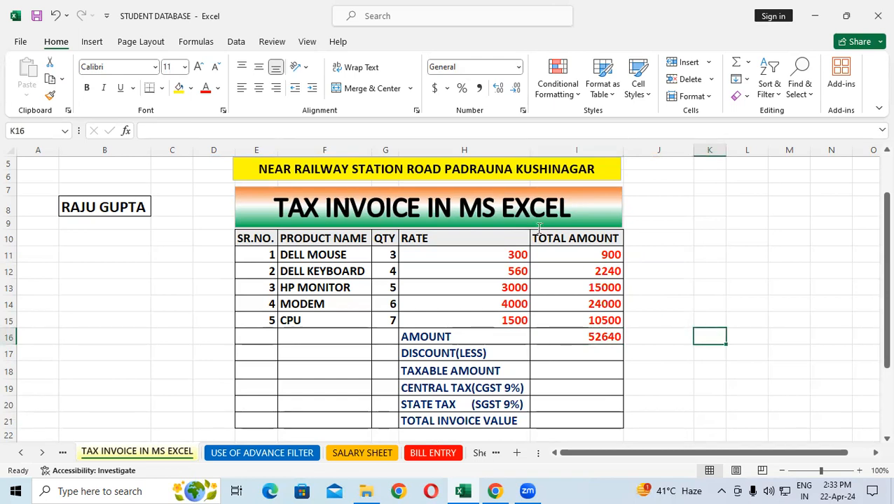
{"action": "left_click", "coordinate": [443, 320]}
{"action": "left_click_drag", "start_coordinate": [382, 255], "coordinate": [379, 336]}
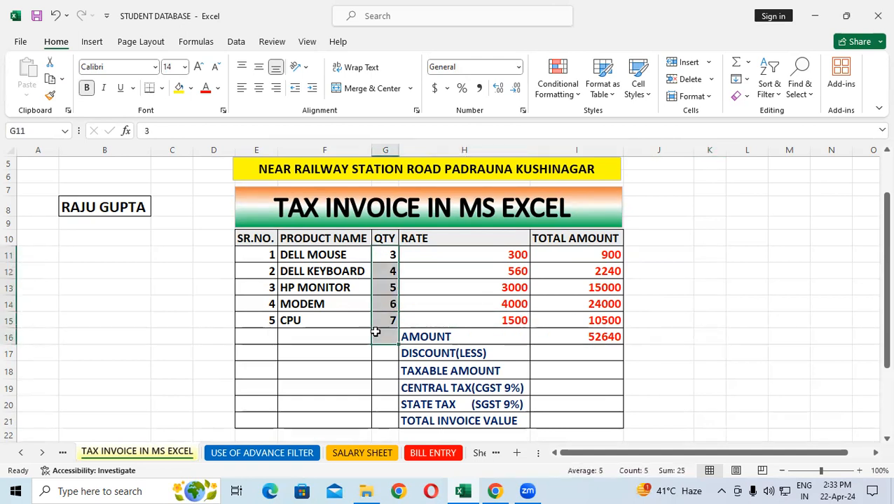
{"action": "left_click", "coordinate": [788, 320]}
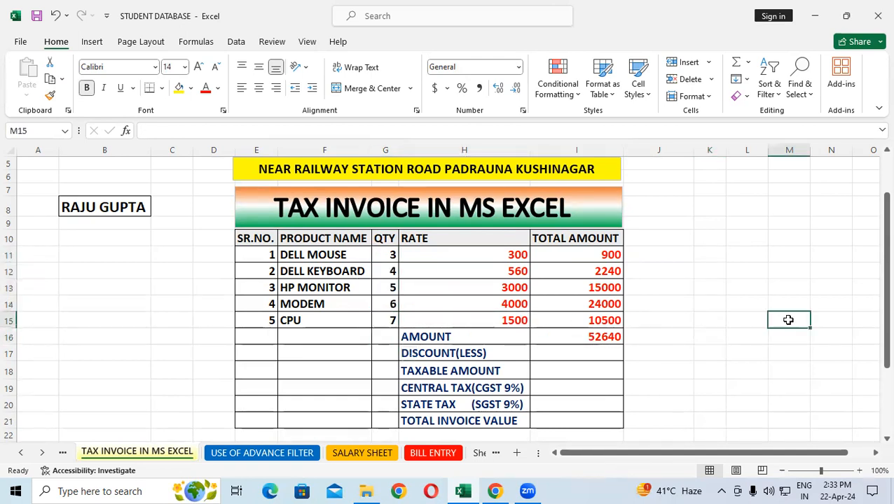
Enter a discount of 140 in the DISCOUNT(LESS) row, cell I17.
{"action": "left_click", "coordinate": [589, 351]}
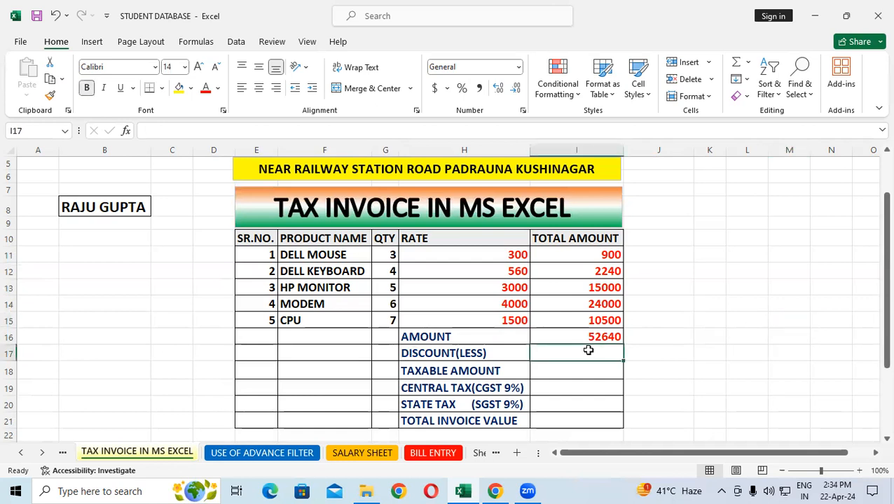
{"action": "type", "text": "140"}
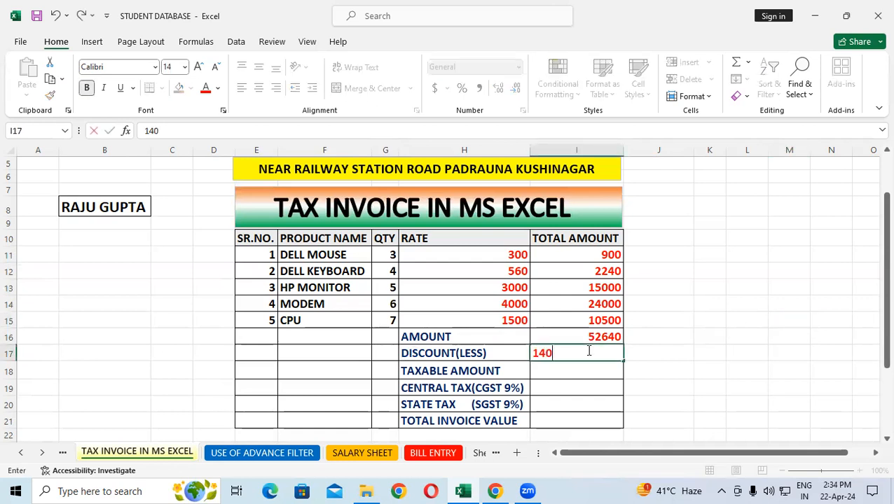
{"action": "left_click", "coordinate": [703, 322]}
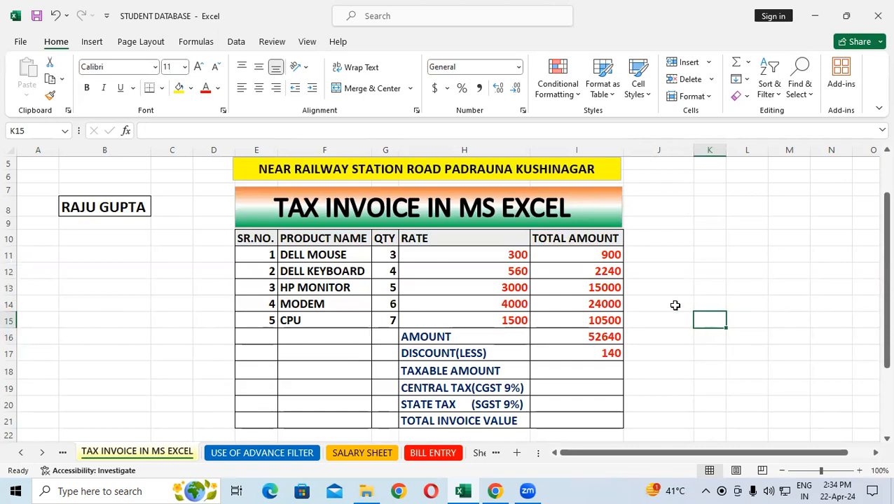
Calculate the TAXABLE AMOUNT in cell I18 by subtracting the discount from the amount with the formula =I16-I17.
{"action": "left_click", "coordinate": [577, 337]}
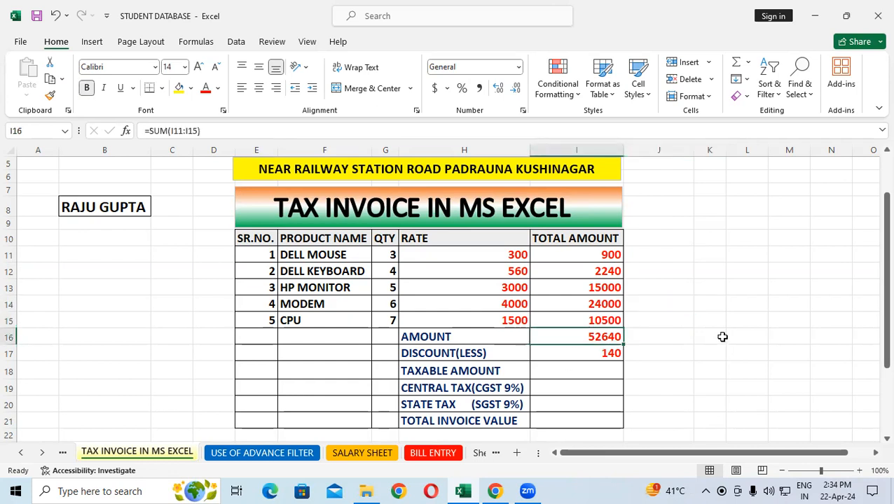
{"action": "left_click", "coordinate": [604, 353]}
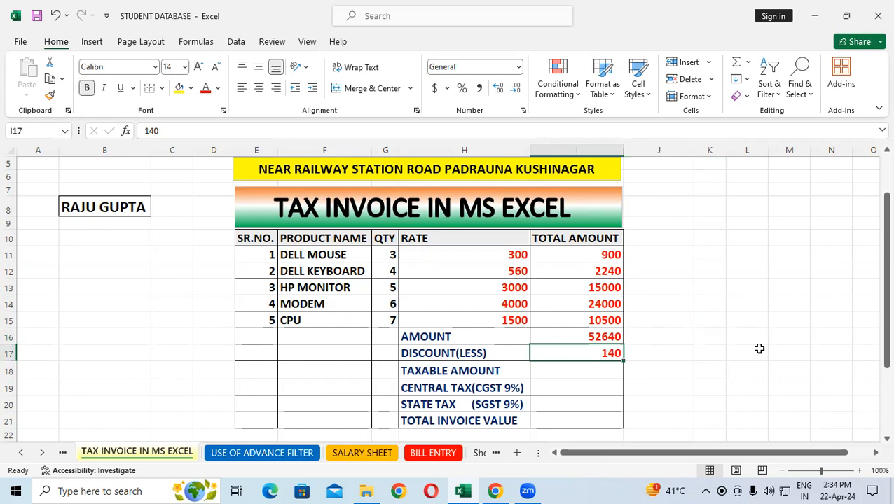
{"action": "left_click", "coordinate": [561, 367]}
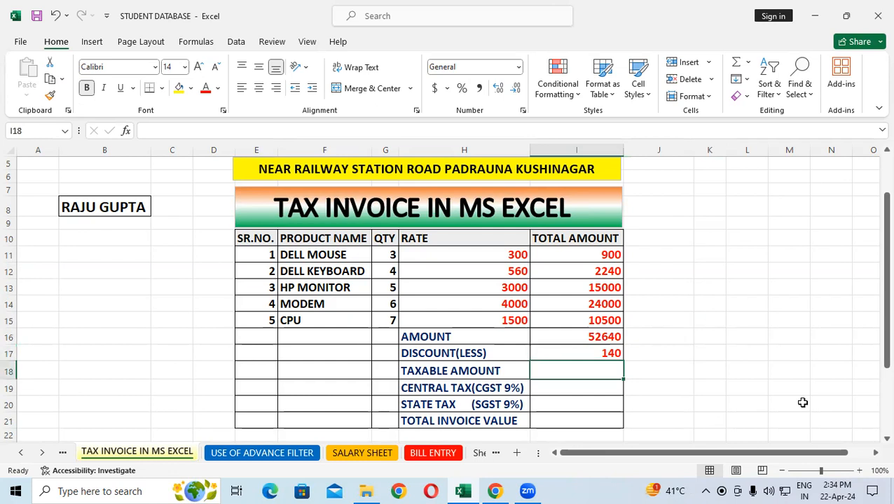
{"action": "type", "text": "="}
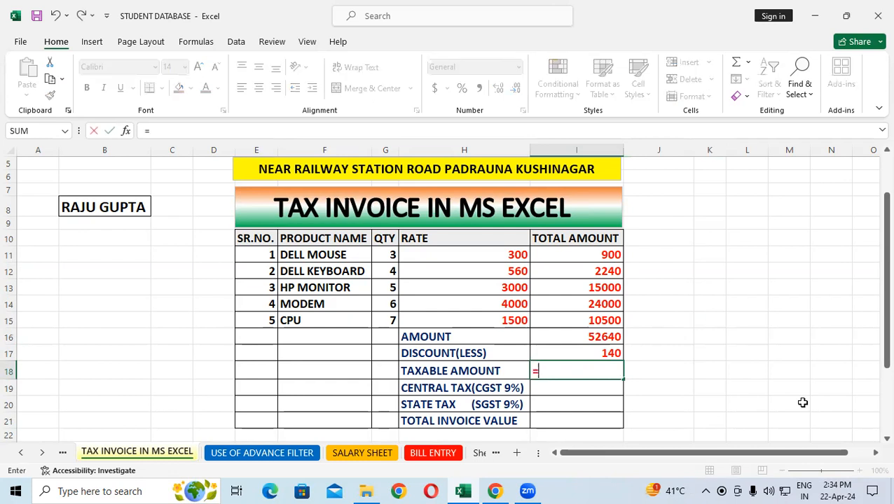
{"action": "left_click", "coordinate": [580, 334]}
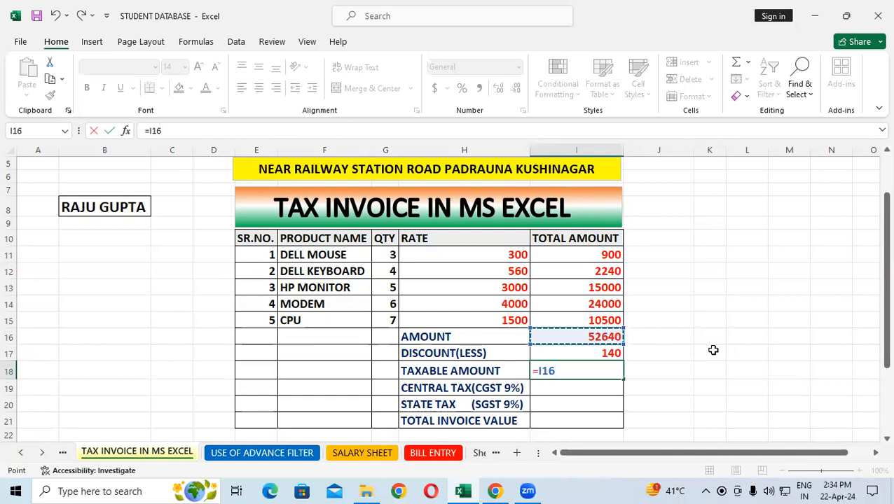
{"action": "type", "text": "-"}
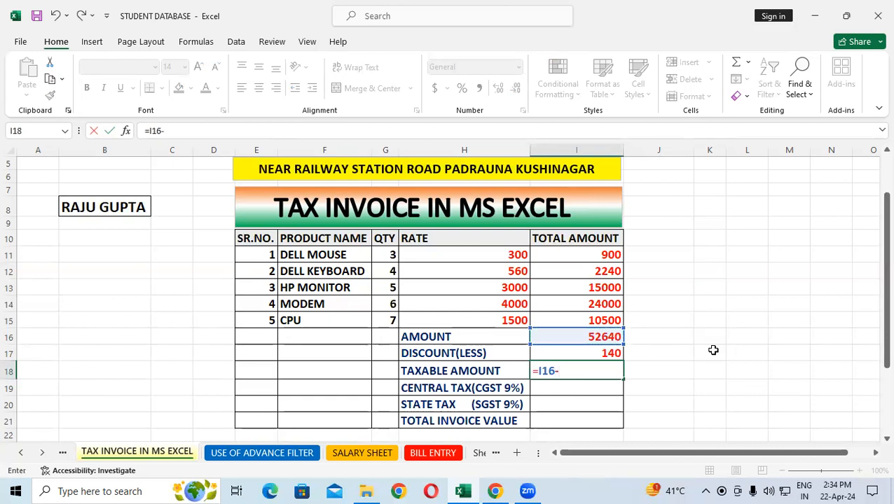
{"action": "left_click", "coordinate": [577, 351]}
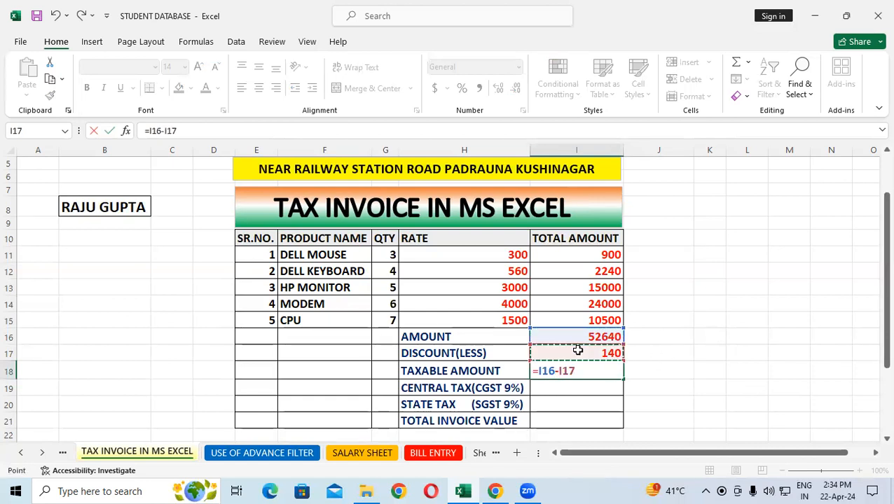
{"action": "key", "text": "Return"}
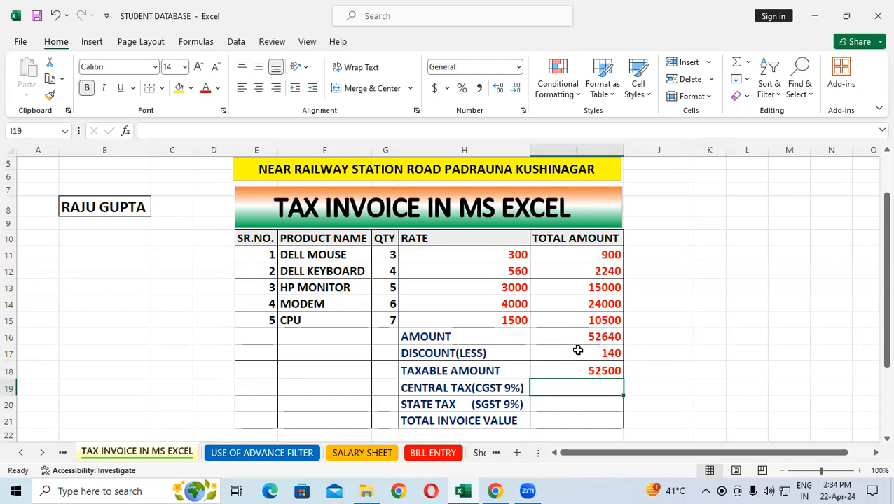
{"action": "left_click", "coordinate": [759, 340]}
{"action": "left_click", "coordinate": [606, 367]}
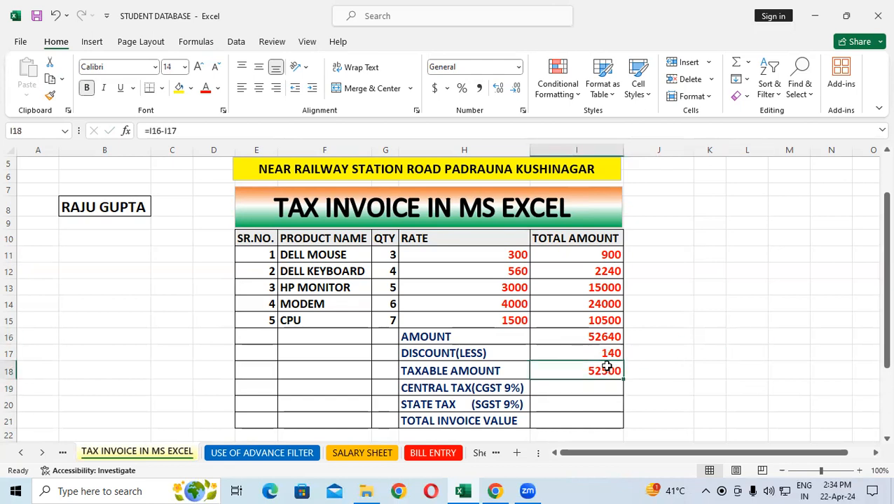
{"action": "left_click", "coordinate": [804, 387]}
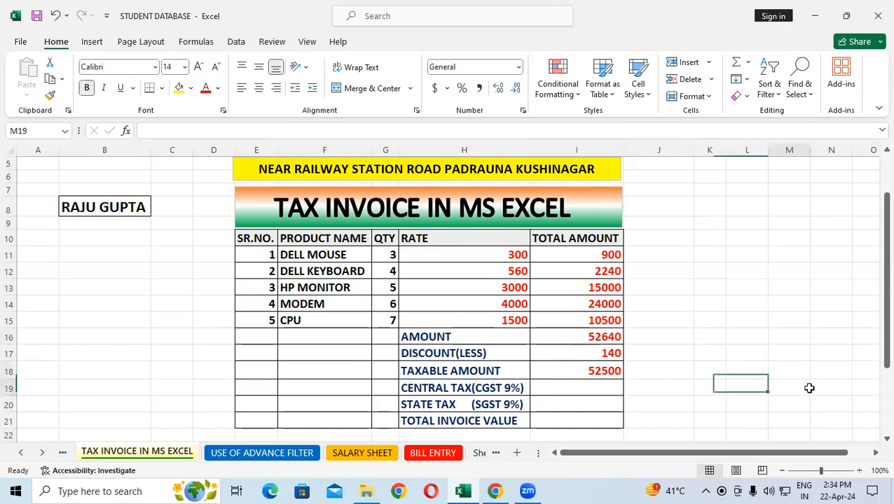
{"action": "left_click_drag", "start_coordinate": [571, 254], "coordinate": [583, 365]}
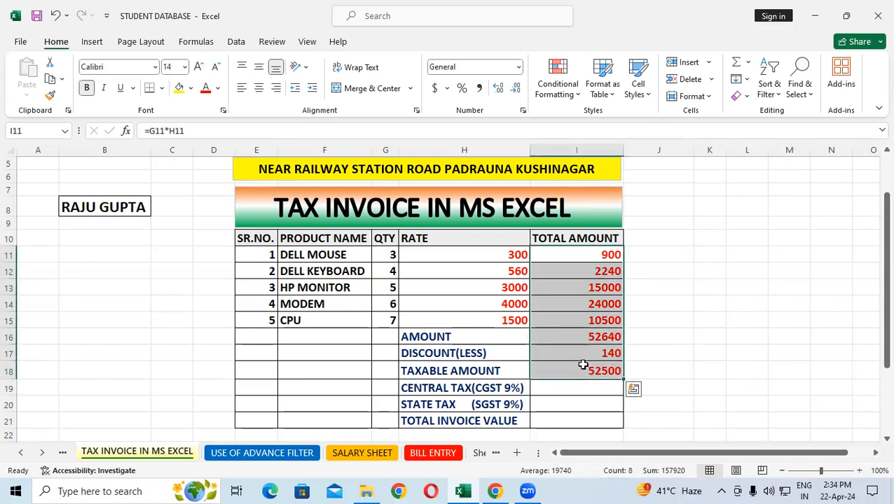
Calculate the CENTRAL TAX (CGST 9%) in cell I19 with the formula =52500*9/100.
{"action": "left_click", "coordinate": [568, 388]}
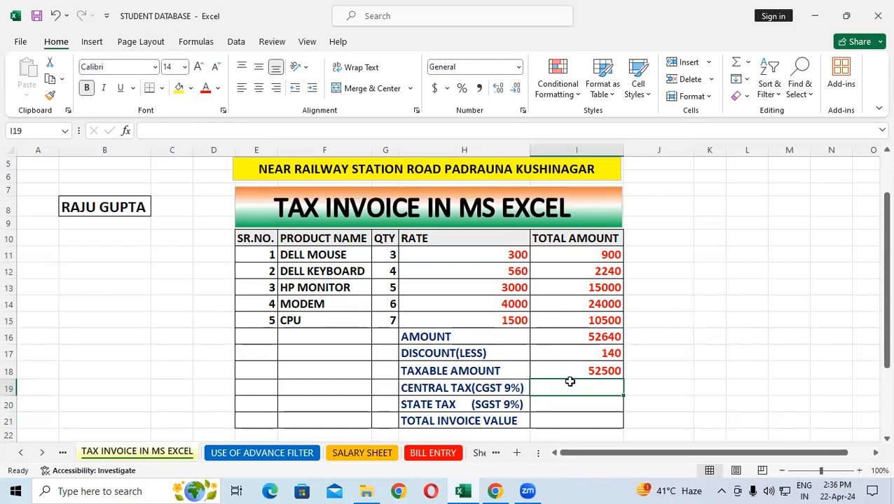
{"action": "left_click", "coordinate": [593, 373]}
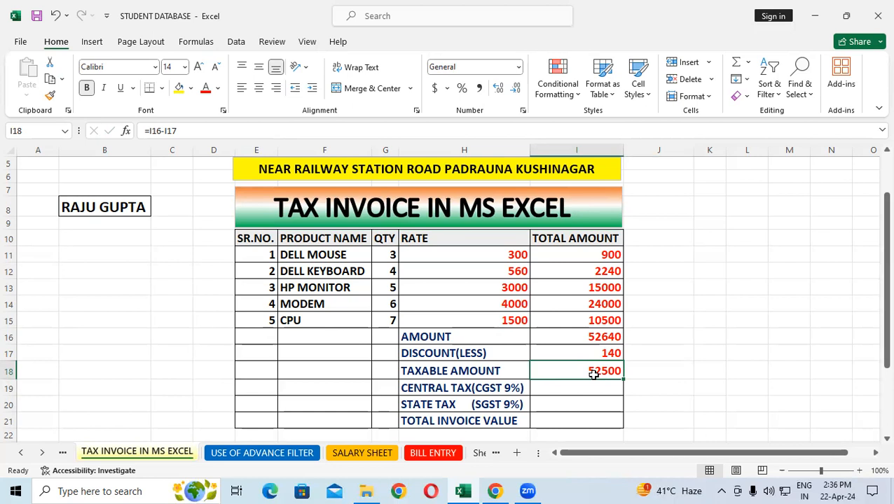
{"action": "left_click", "coordinate": [598, 389]}
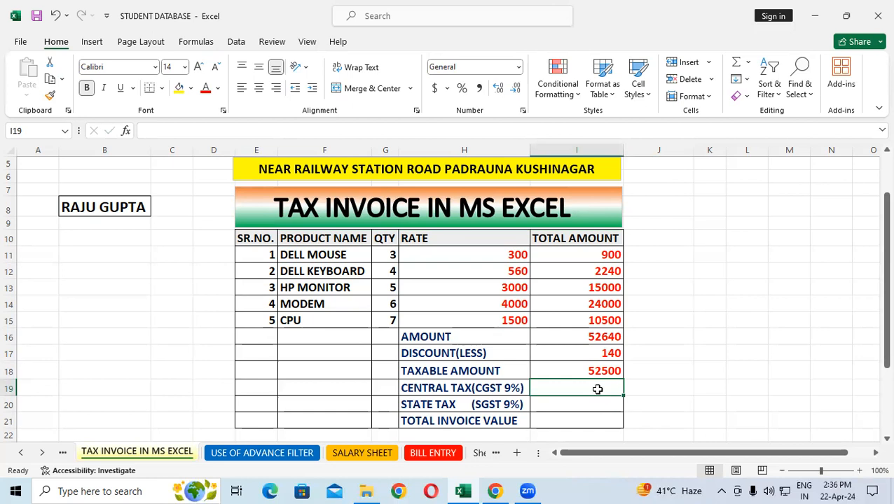
{"action": "type", "text": "="}
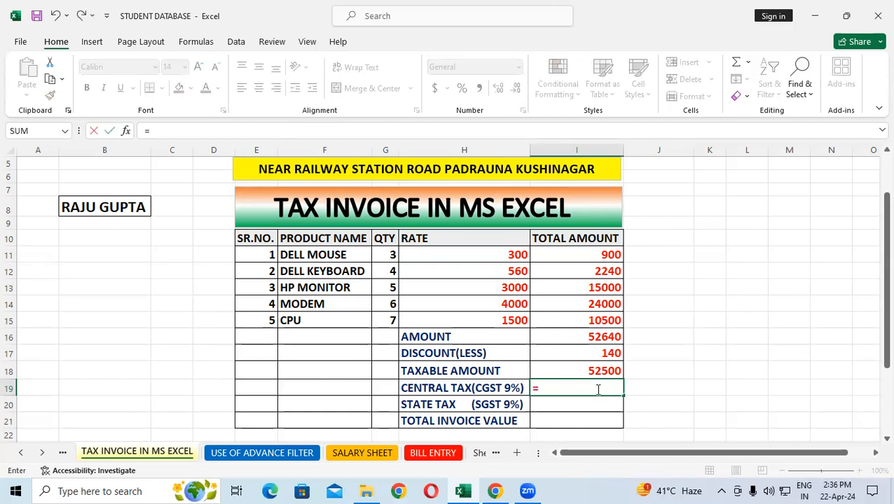
{"action": "type", "text": "52500"}
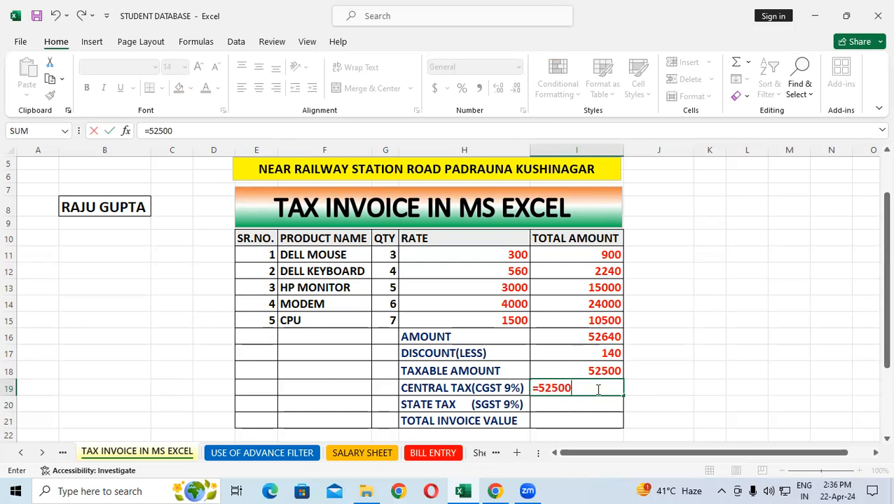
{"action": "type", "text": "9"}
{"action": "key", "text": "BackSpace"}
{"action": "type", "text": "9"}
{"action": "key", "text": "BackSpace"}
{"action": "type", "text": "*9/100"}
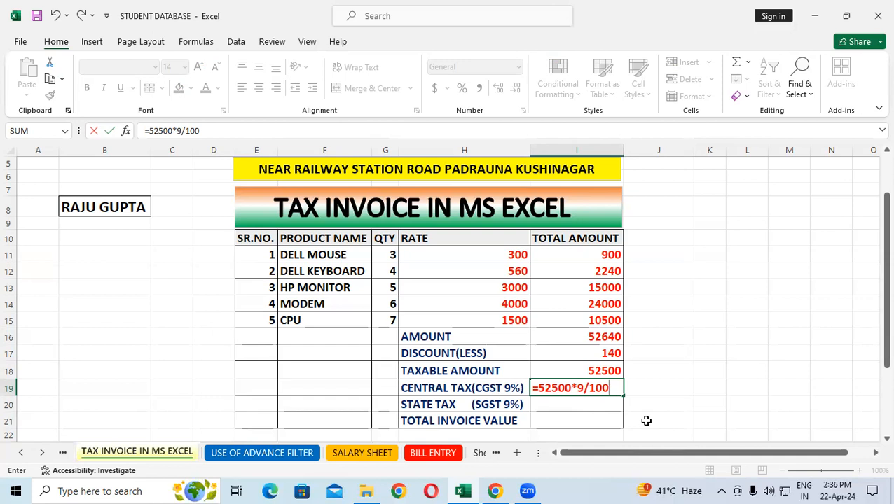
{"action": "key", "text": "Return"}
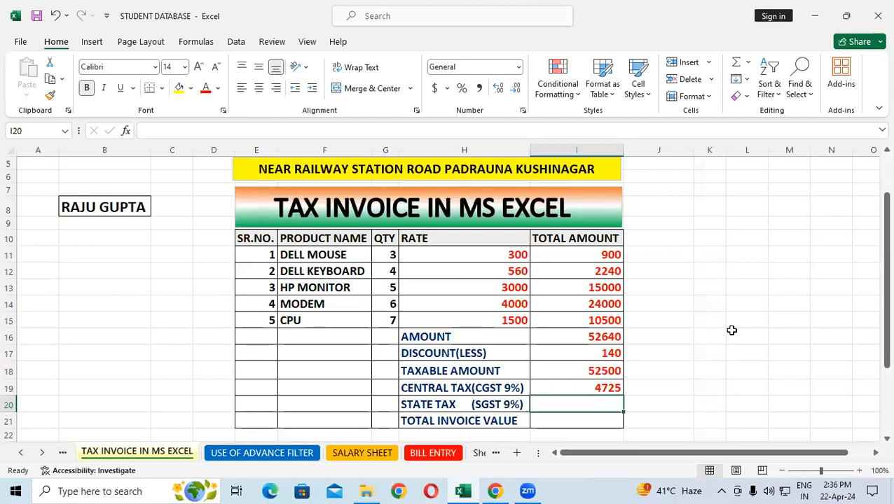
Calculate the STATE TAX (SGST 9%) in cell I20 from the taxable amount with the formula =I18*9/100.
{"action": "scroll", "coordinate": [723, 326], "scroll_direction": "down", "scroll_amount": 1}
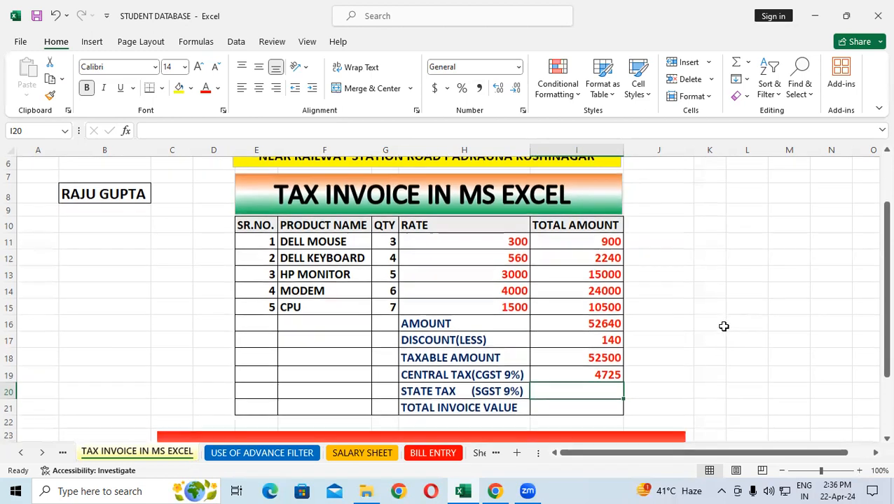
{"action": "left_click", "coordinate": [663, 387]}
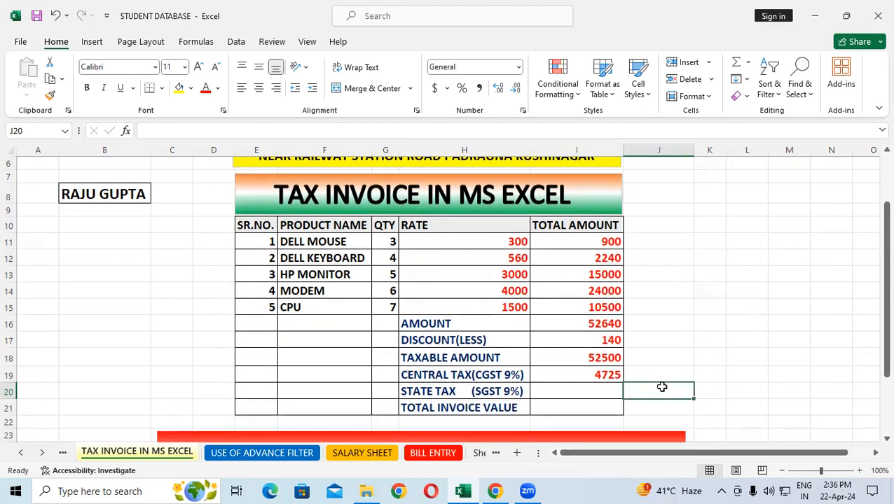
{"action": "left_click", "coordinate": [588, 393]}
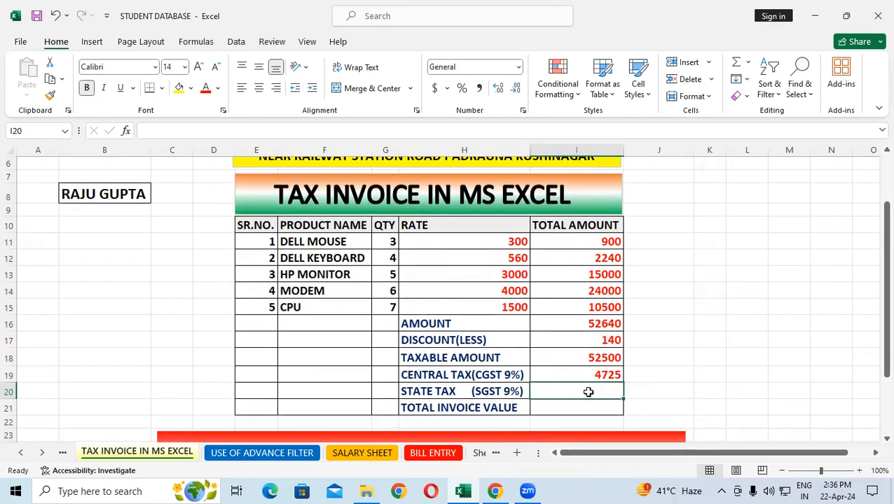
{"action": "type", "text": "="}
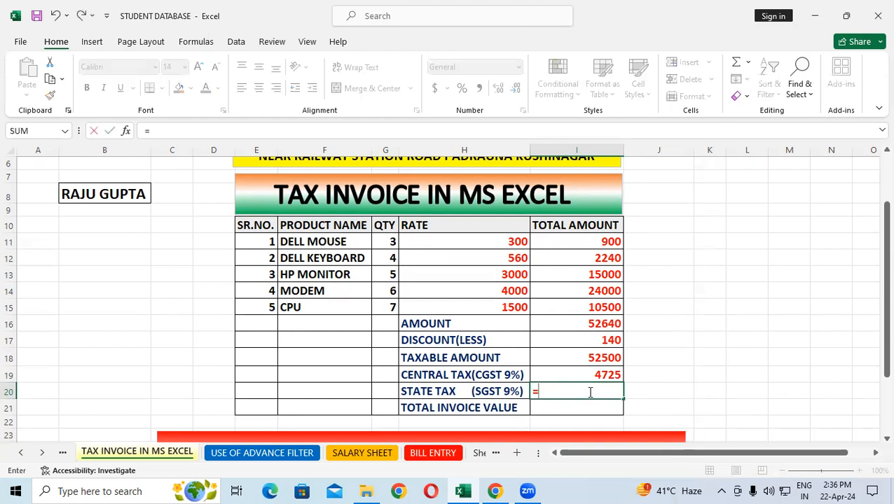
{"action": "left_click", "coordinate": [587, 361]}
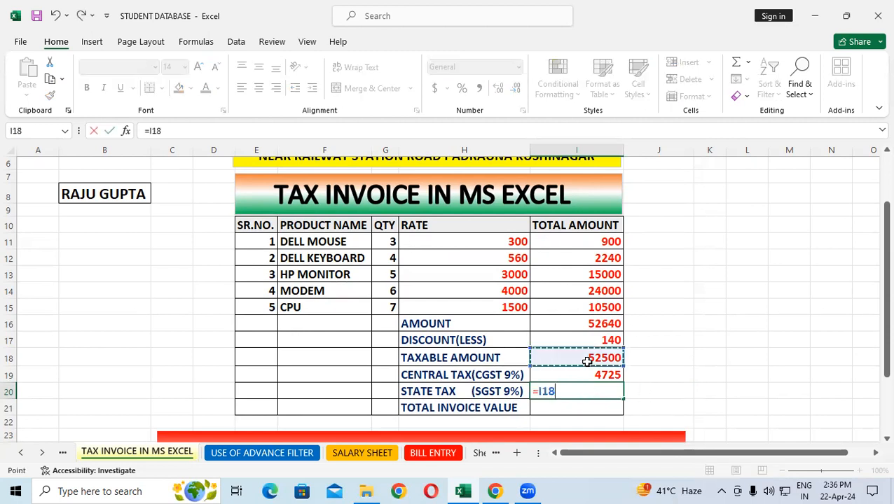
{"action": "type", "text": "*9/100"}
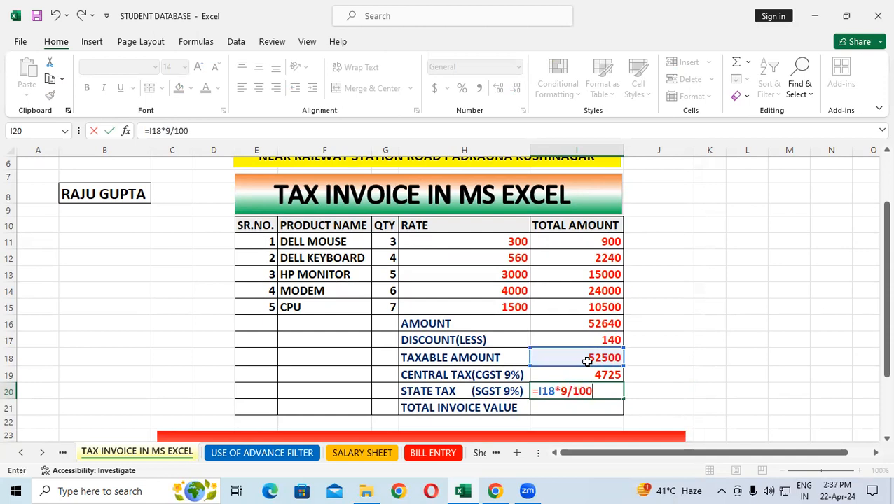
{"action": "key", "text": "Return"}
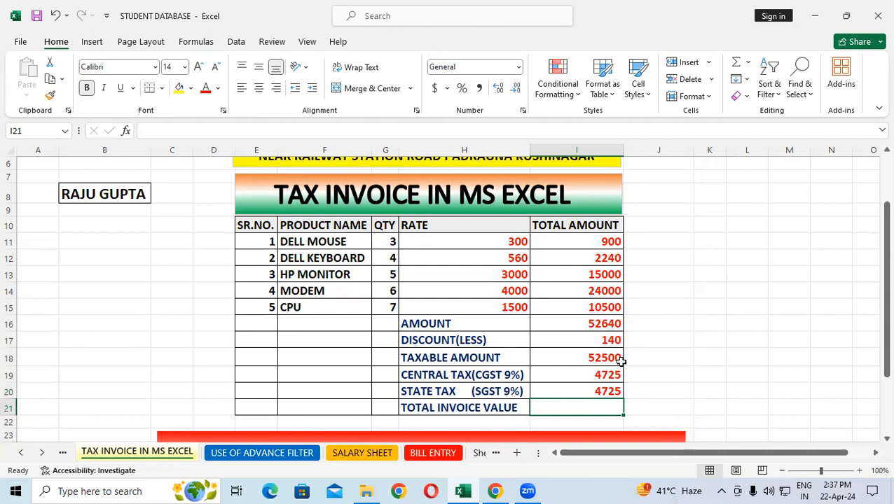
Add the central and state tax amounts in the spare cell K17 beside the invoice with the formula =4725+4725.
{"action": "left_click", "coordinate": [649, 353]}
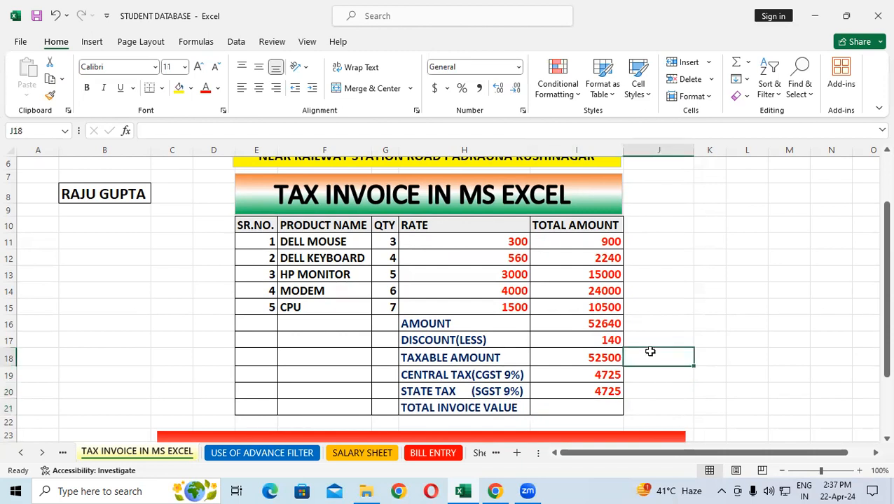
{"action": "left_click", "coordinate": [606, 358]}
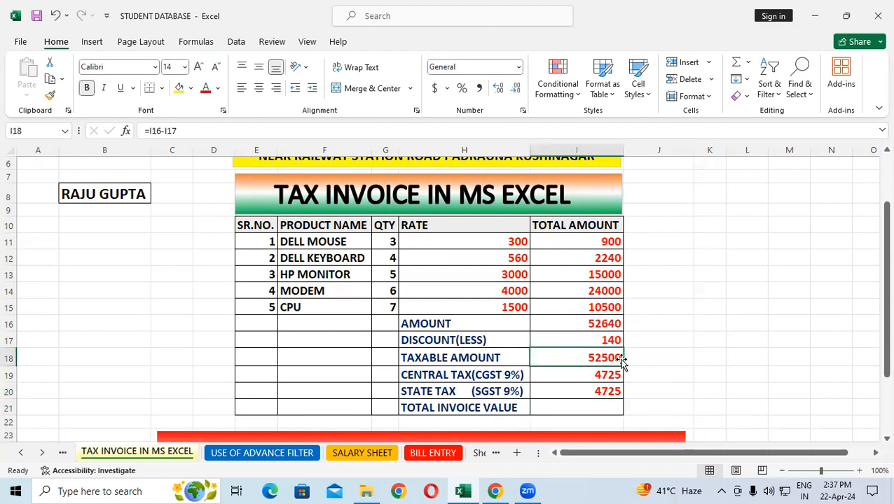
{"action": "left_click", "coordinate": [704, 334]}
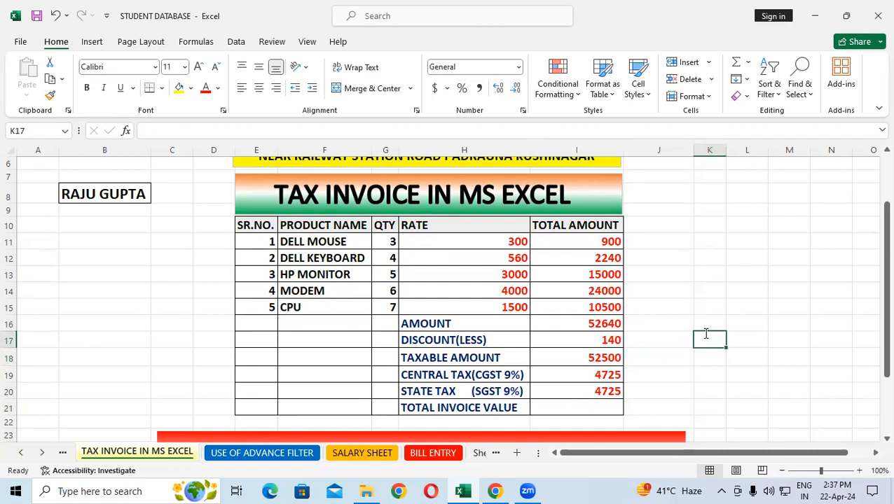
{"action": "type", "text": "=4"}
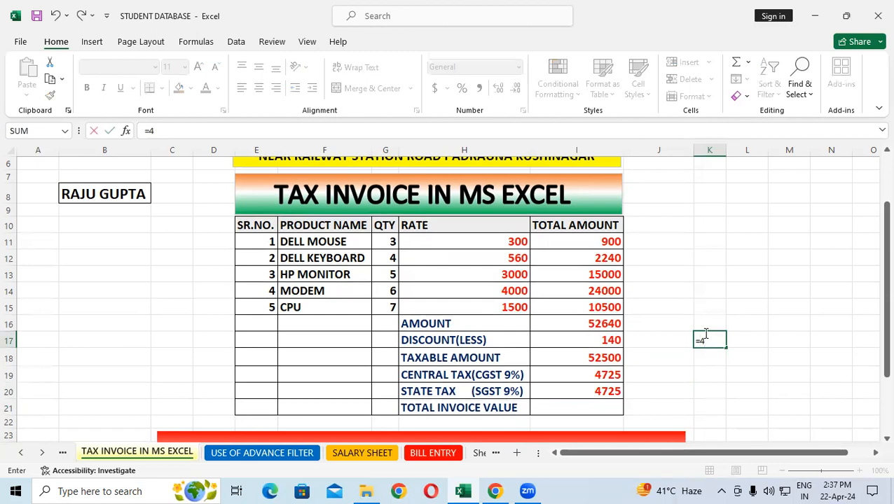
{"action": "type", "text": "725+4725"}
{"action": "key", "text": "Return"}
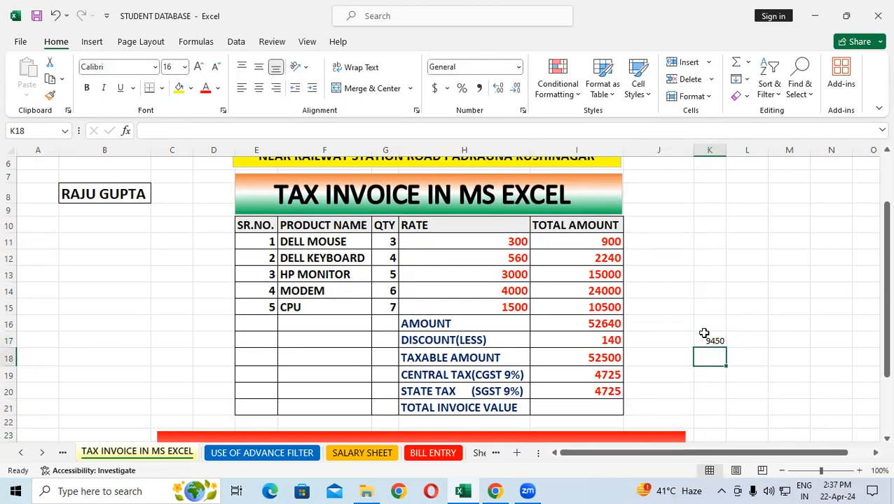
{"action": "left_click", "coordinate": [688, 391]}
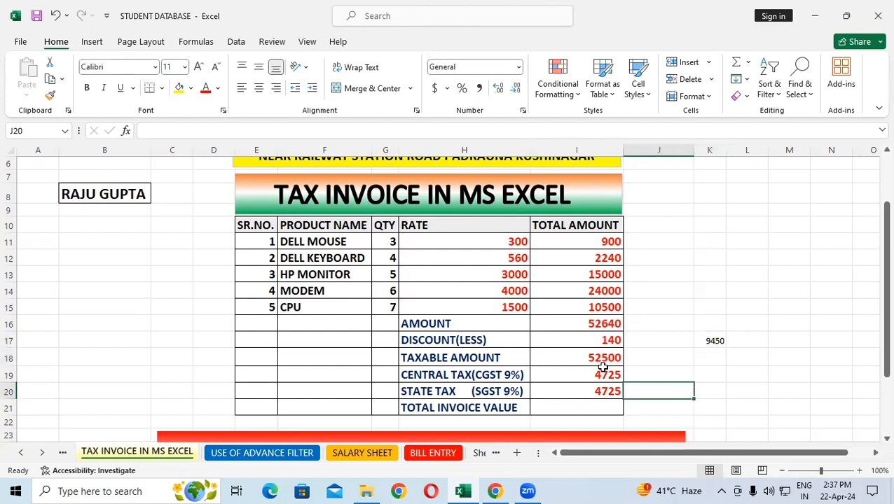
{"action": "left_click", "coordinate": [791, 389]}
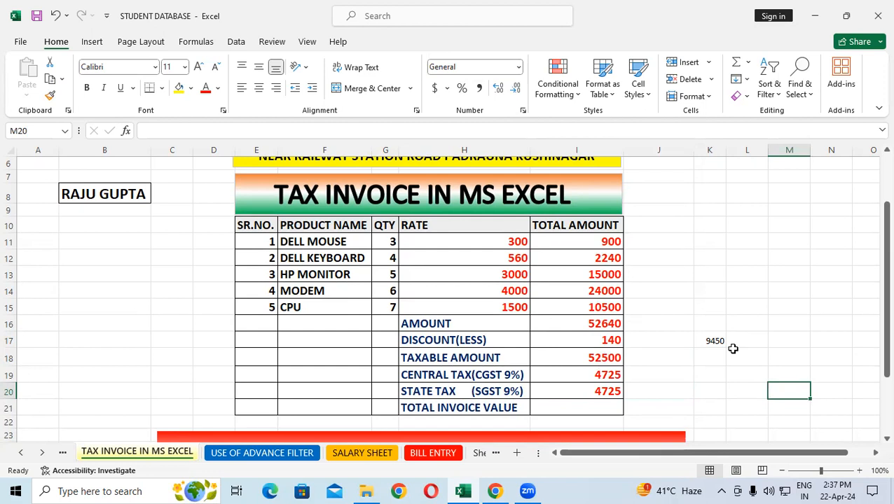
Calculate the TOTAL INVOICE VALUE in cell I21 by summing the taxable amount and both taxes with the formula =SUM(I18:I20).
{"action": "left_click", "coordinate": [591, 404]}
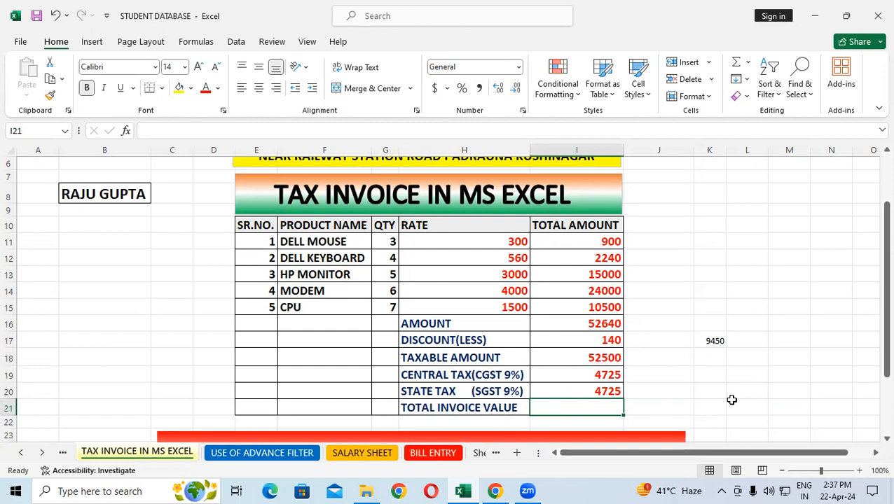
{"action": "left_click", "coordinate": [754, 375]}
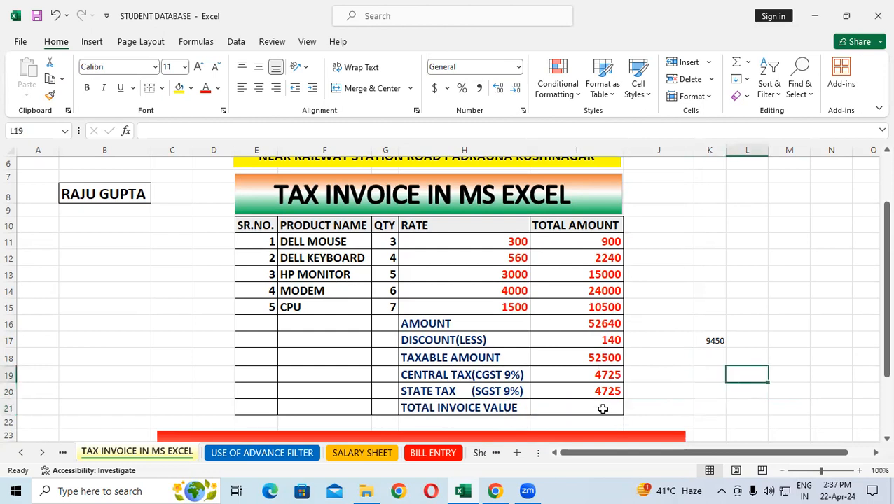
{"action": "left_click", "coordinate": [602, 409]}
{"action": "type", "text": "="}
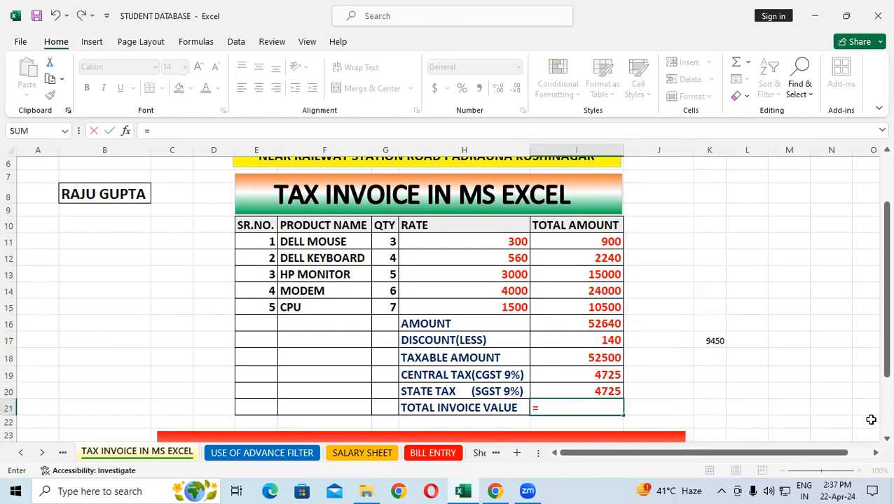
{"action": "type", "text": "sum"}
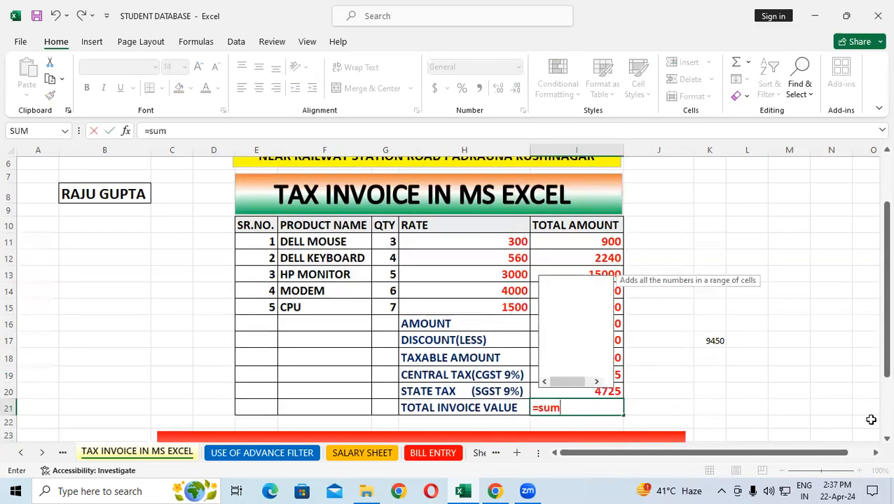
{"action": "type", "text": "("}
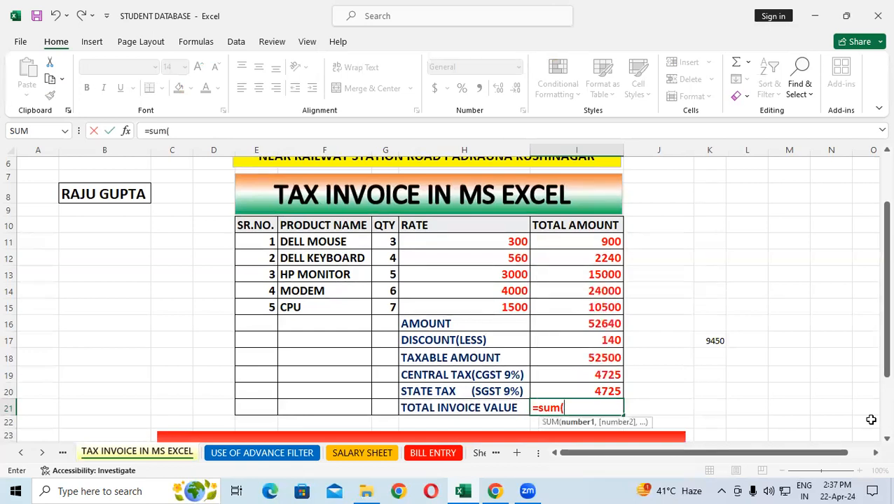
{"action": "left_click_drag", "start_coordinate": [579, 356], "coordinate": [581, 388]}
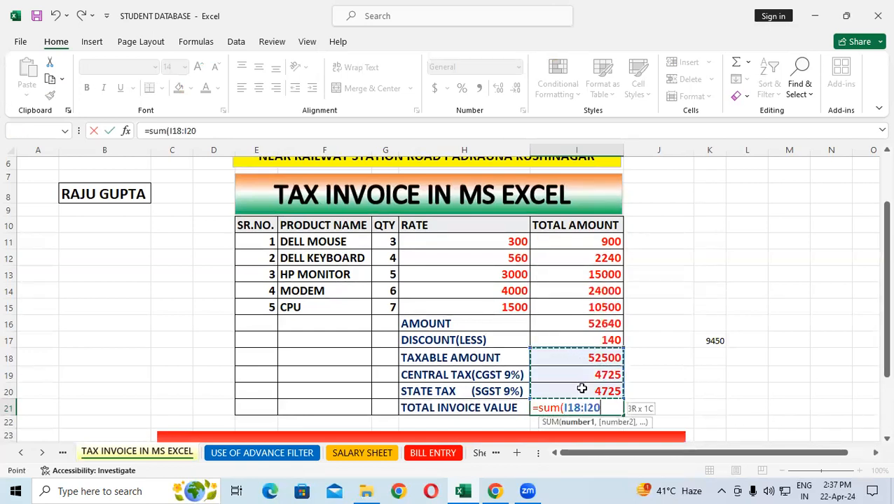
{"action": "key", "text": "Return"}
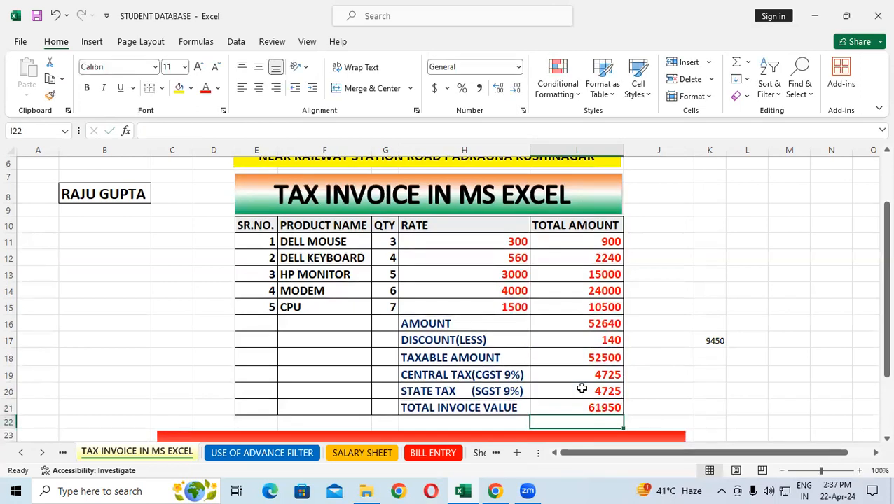
{"action": "left_click", "coordinate": [718, 404]}
{"action": "left_click", "coordinate": [590, 407]}
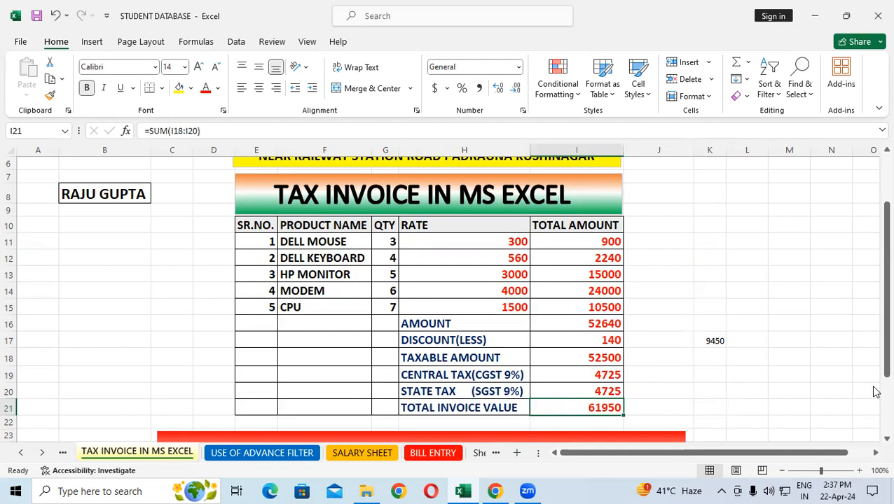
{"action": "left_click", "coordinate": [771, 361]}
{"action": "left_click", "coordinate": [588, 406]}
{"action": "left_click", "coordinate": [737, 371]}
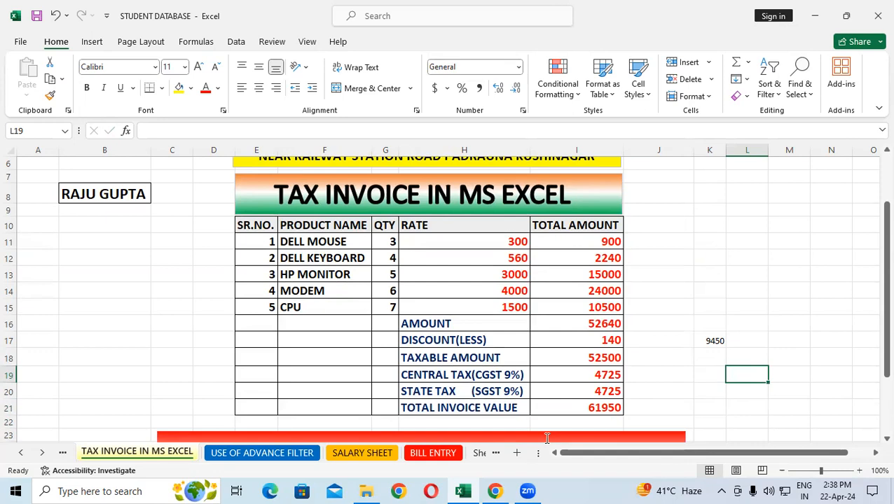
{"action": "left_click", "coordinate": [734, 489]}
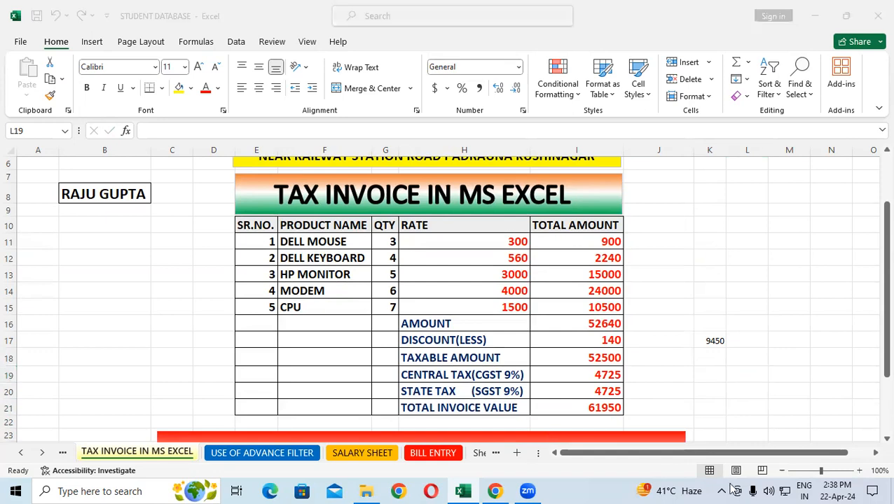